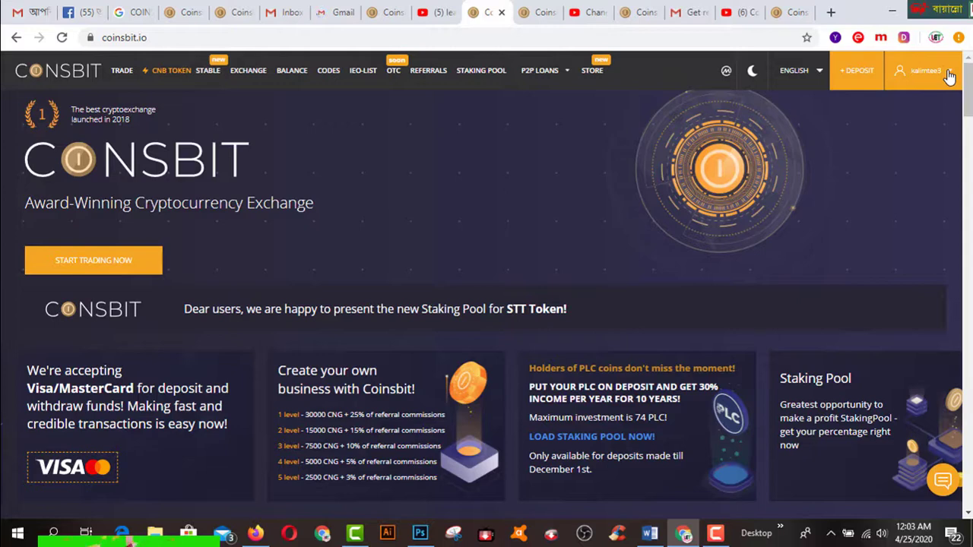
- Open the account settings page of the signed-in Coinsbit account
left_click(949, 76)
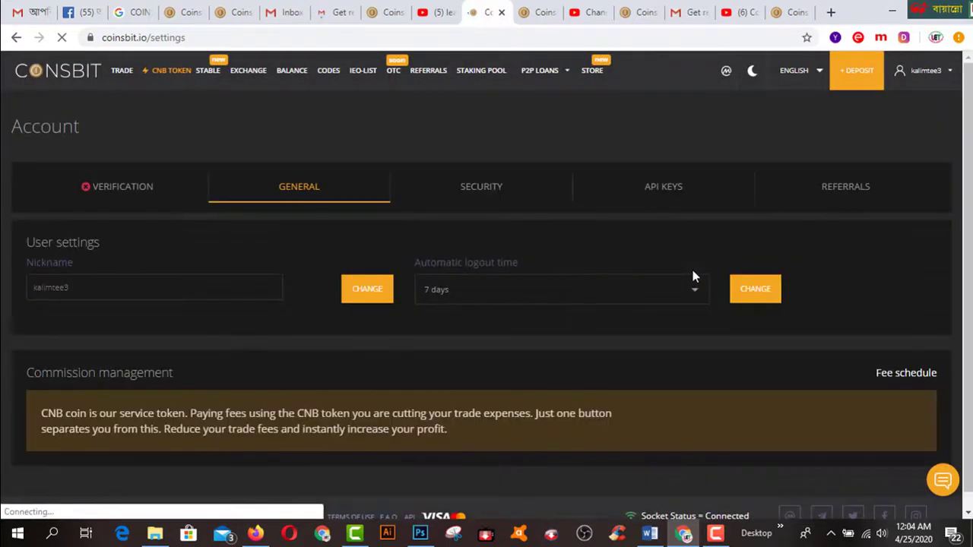
left_click(592, 13)
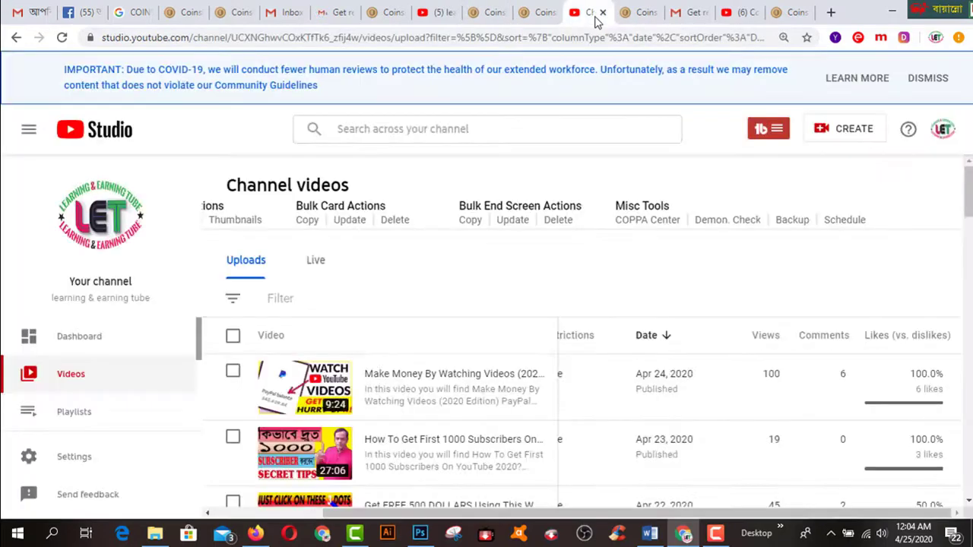
left_click(751, 22)
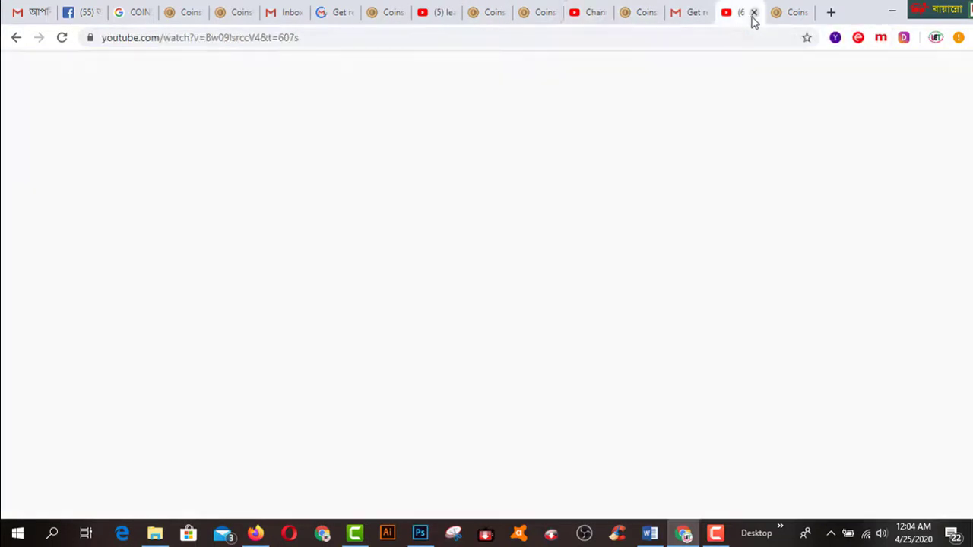
left_click(447, 16)
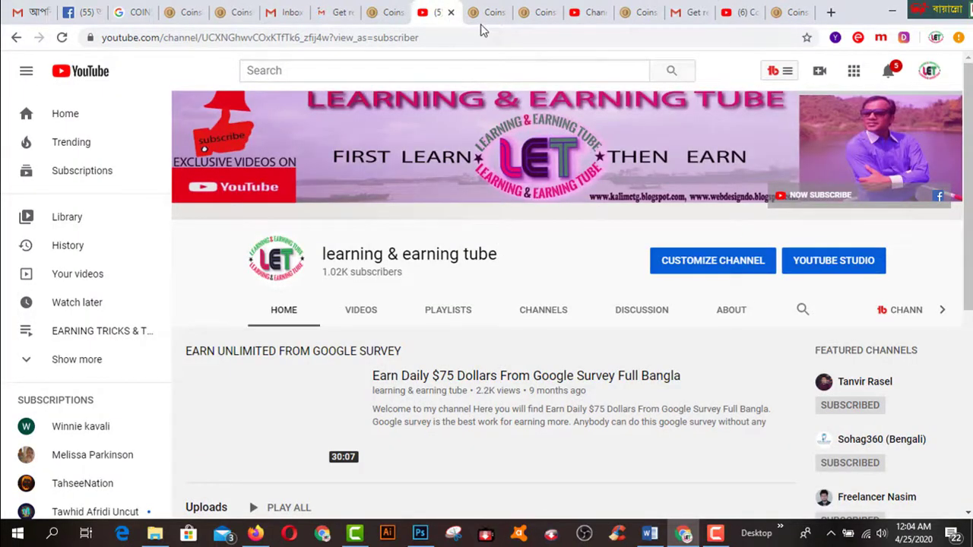
left_click(546, 20)
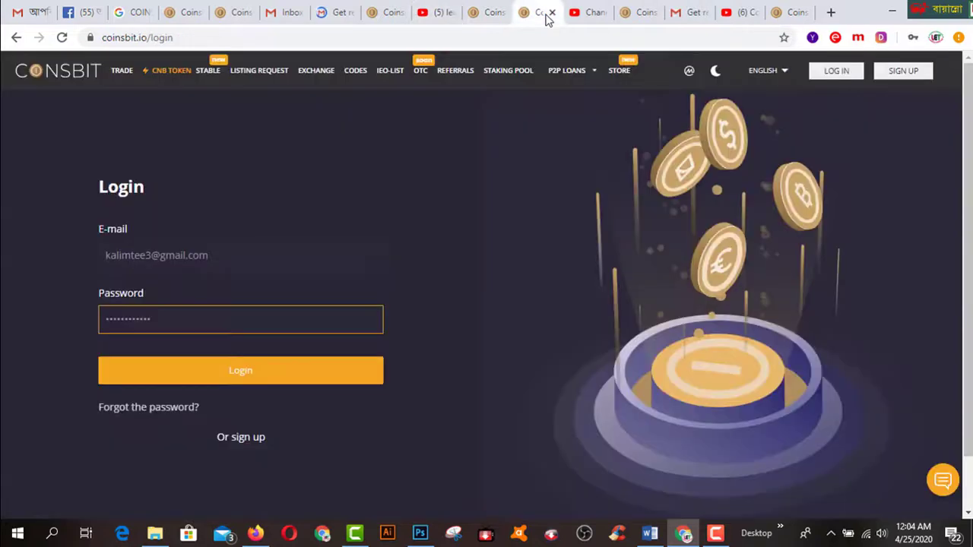
left_click(651, 18)
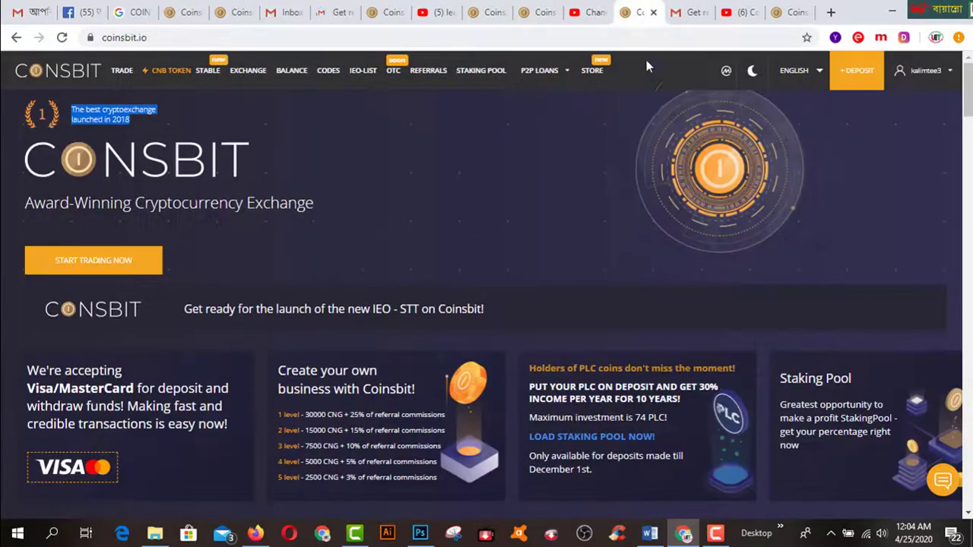
left_click(541, 13)
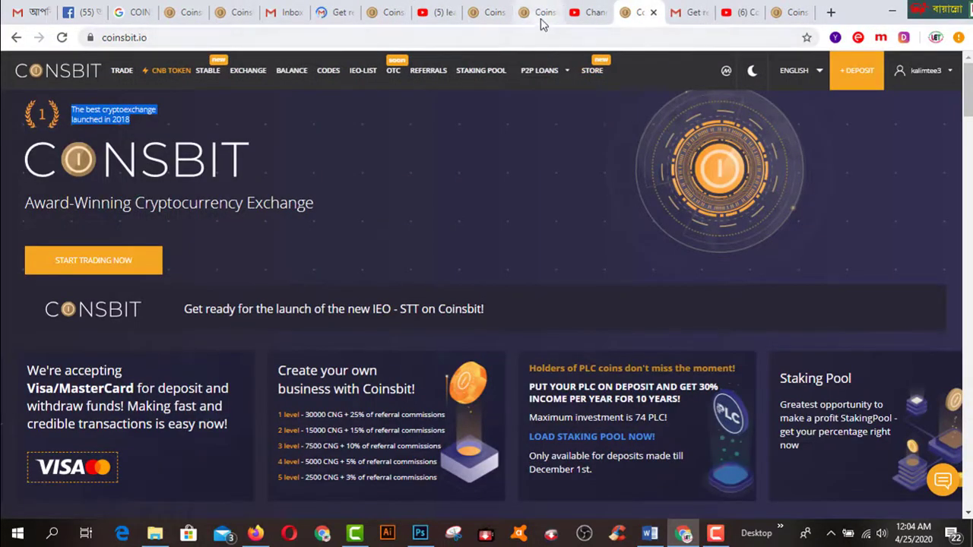
left_click(495, 15)
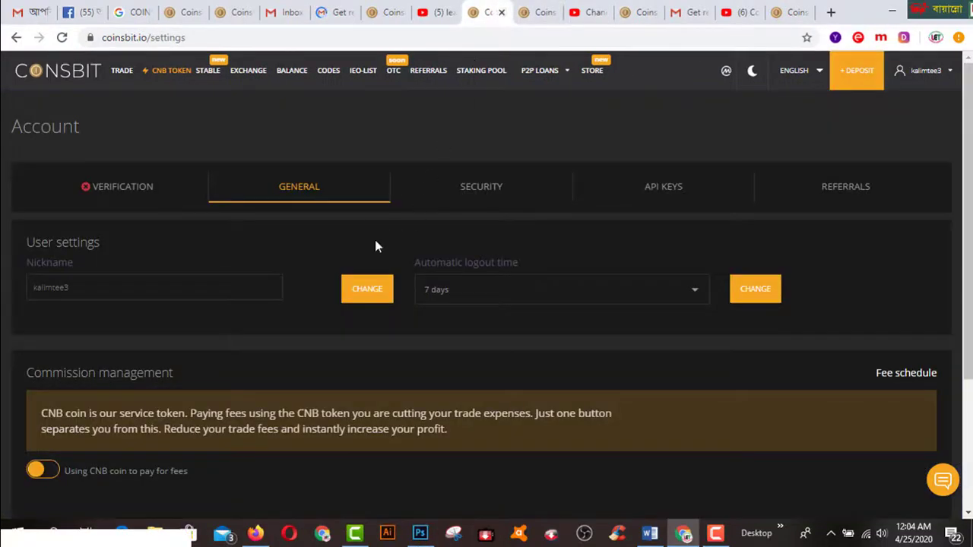
- Open the account's verification form and fill in the name and address fields from the saved autofill entry
left_click(137, 194)
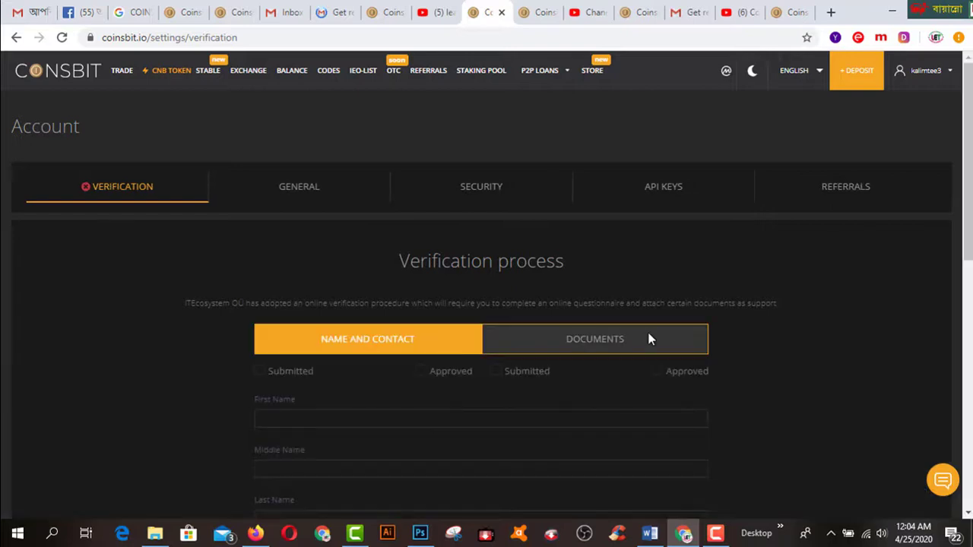
scroll(748, 332, "down", 2)
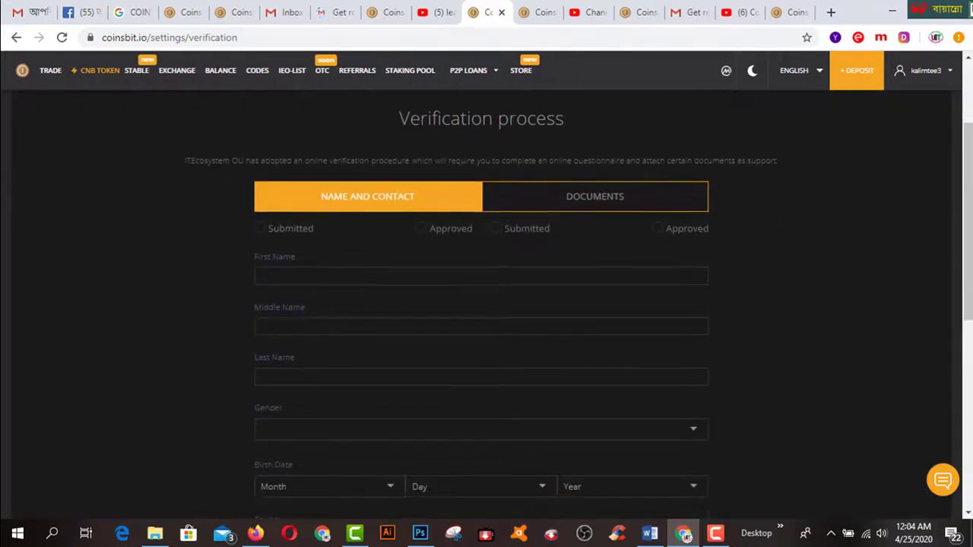
left_click(304, 275)
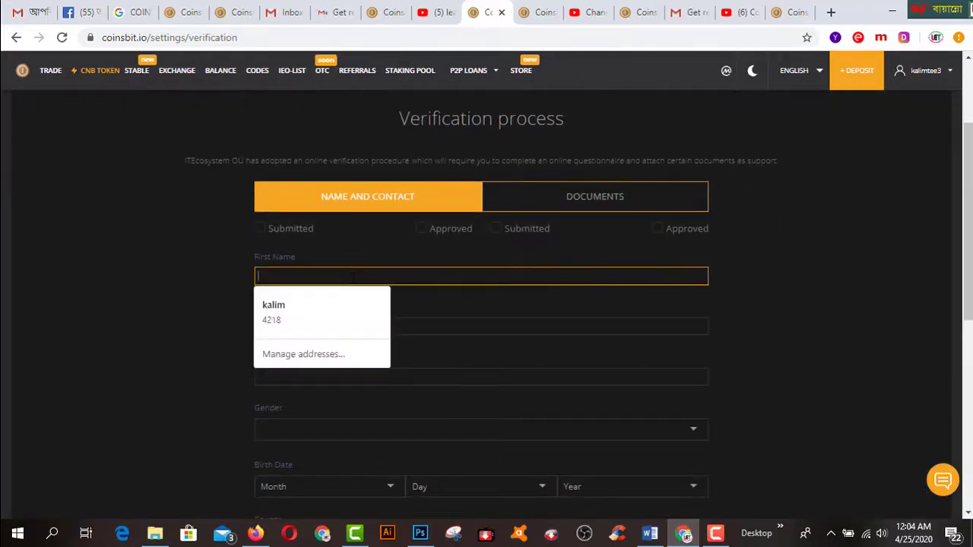
left_click(303, 305)
- Enter the numeric house number and the apartment number in the verification form's address section
scroll(320, 330, "down", 4)
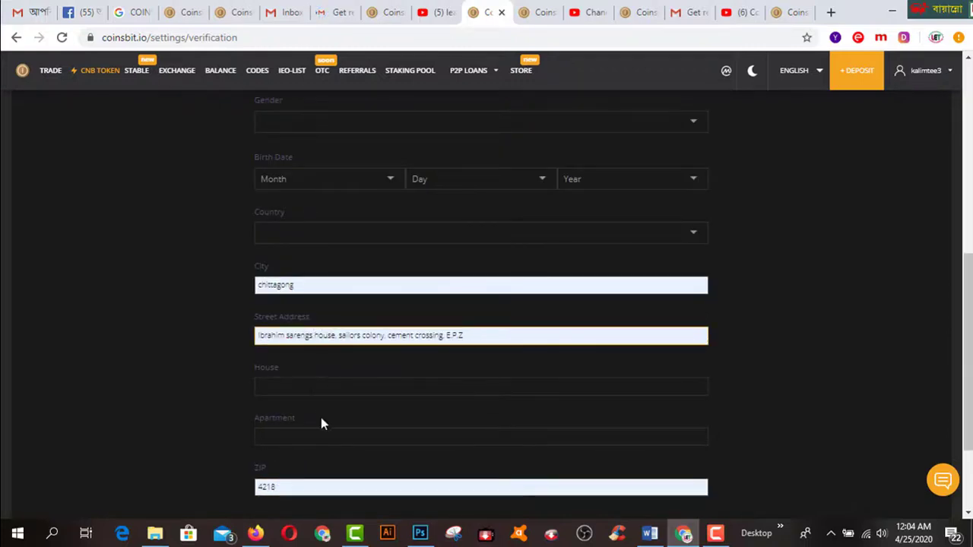
left_click(308, 386)
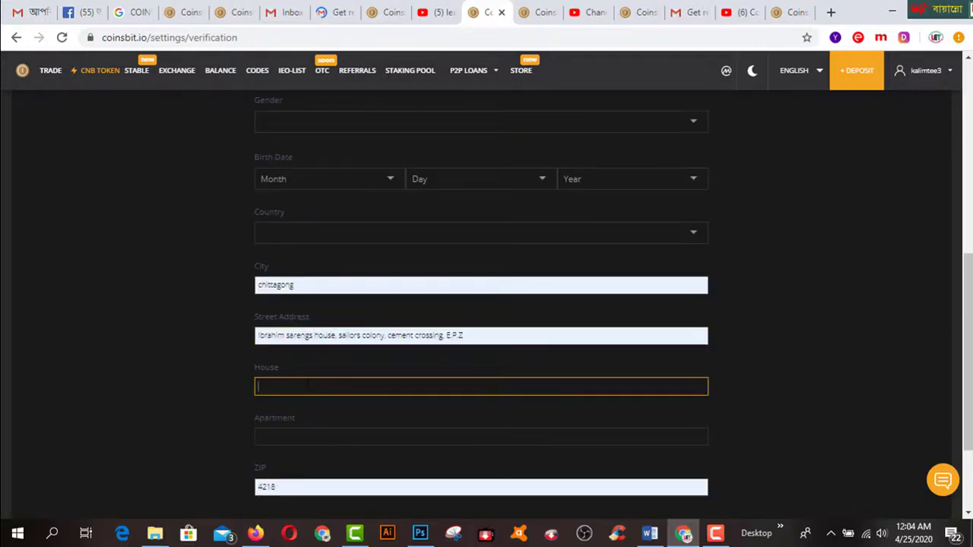
type("CTG")
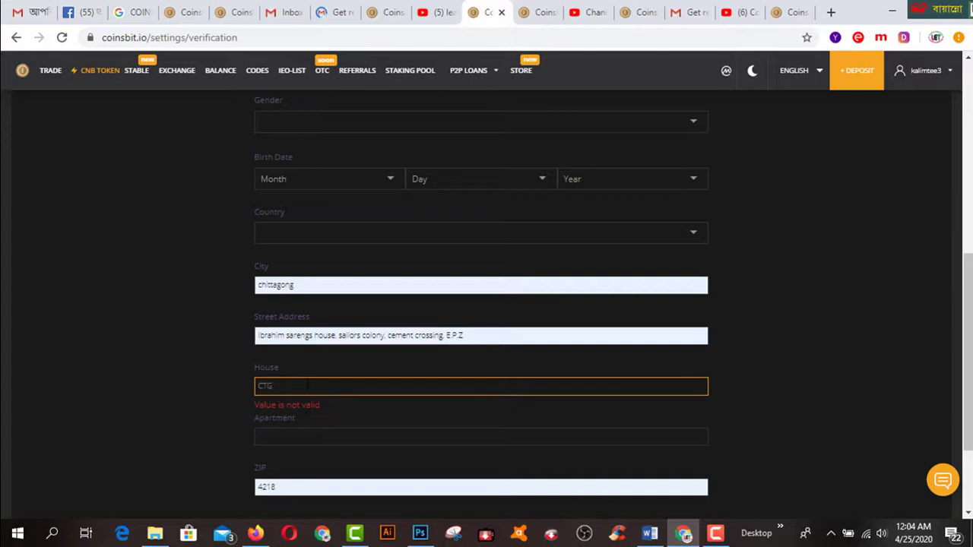
key("BackSpace")
type("HITTA")
key("shift+Home")
type("12")
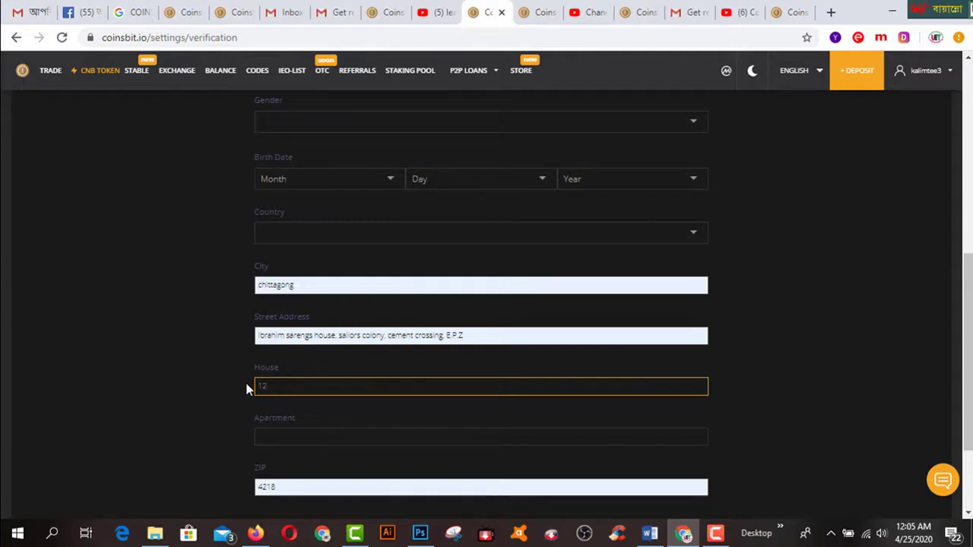
key("Tab")
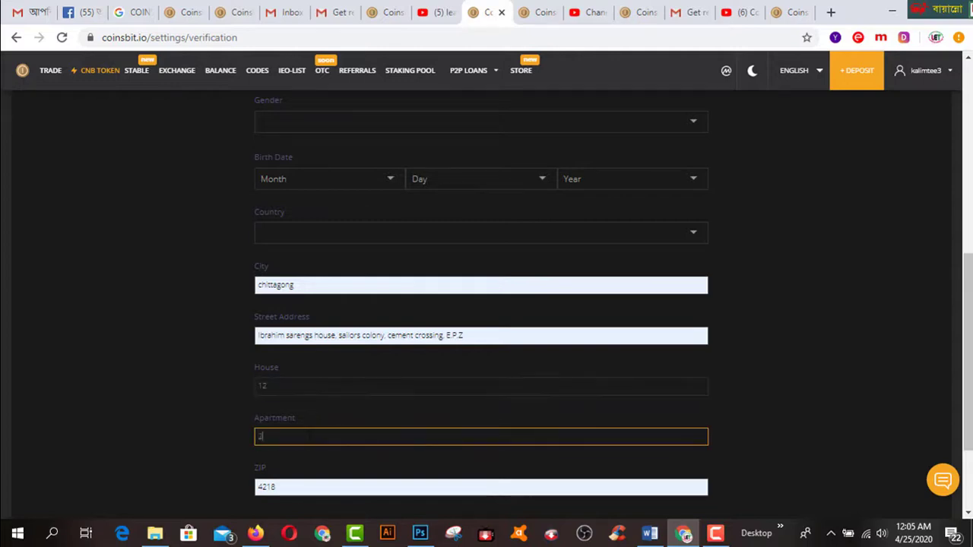
- Set the gender in the verification form to Male
scroll(308, 431, "down", 1)
scroll(308, 432, "up", 3)
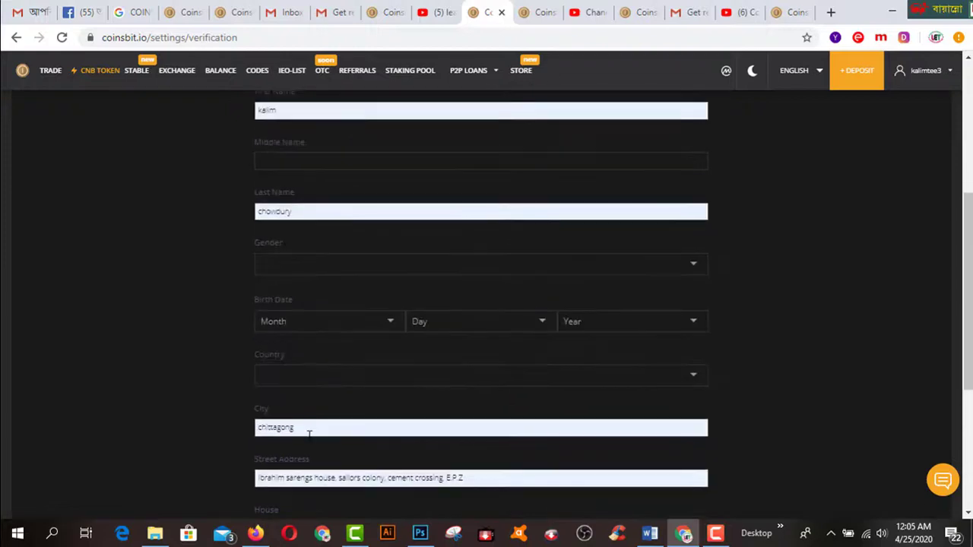
scroll(358, 398, "up", 2)
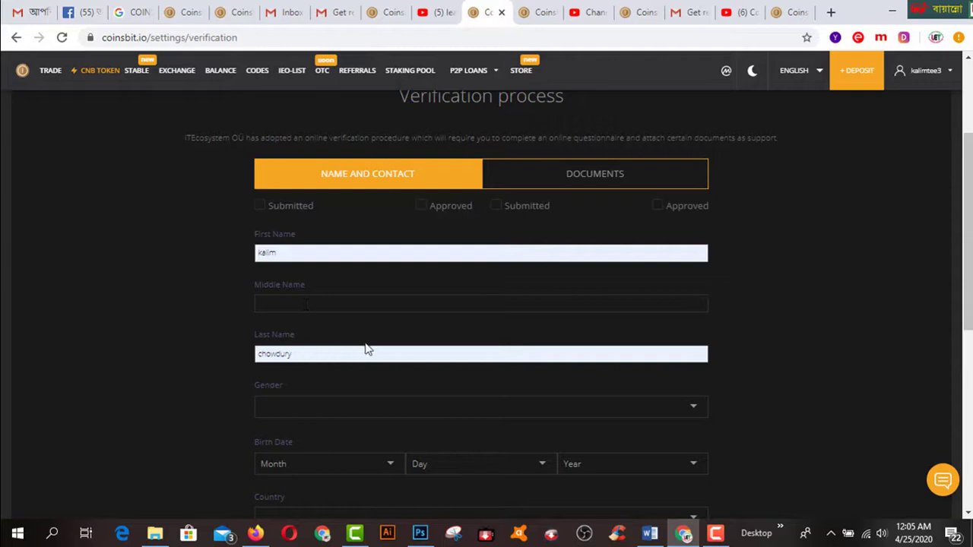
scroll(365, 348, "down", 1)
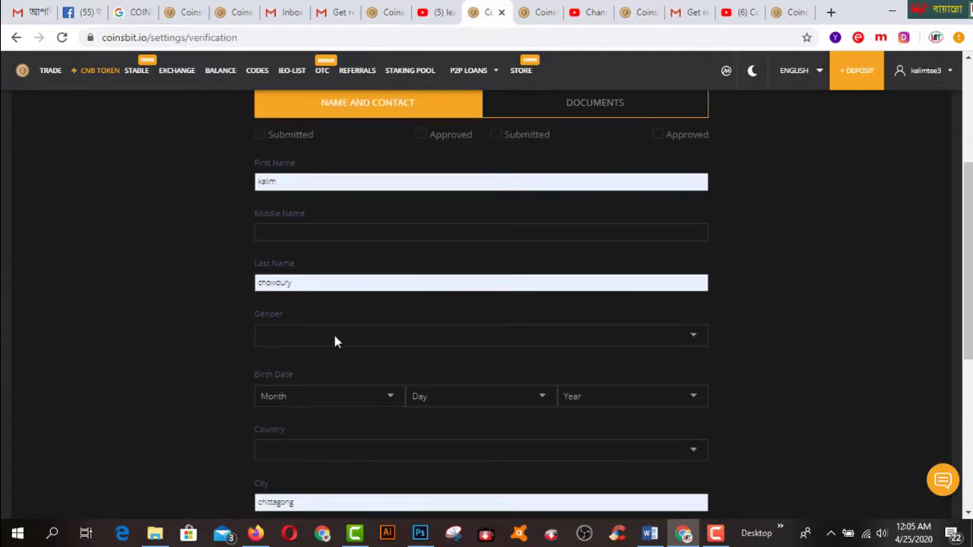
left_click(335, 342)
left_click(278, 283)
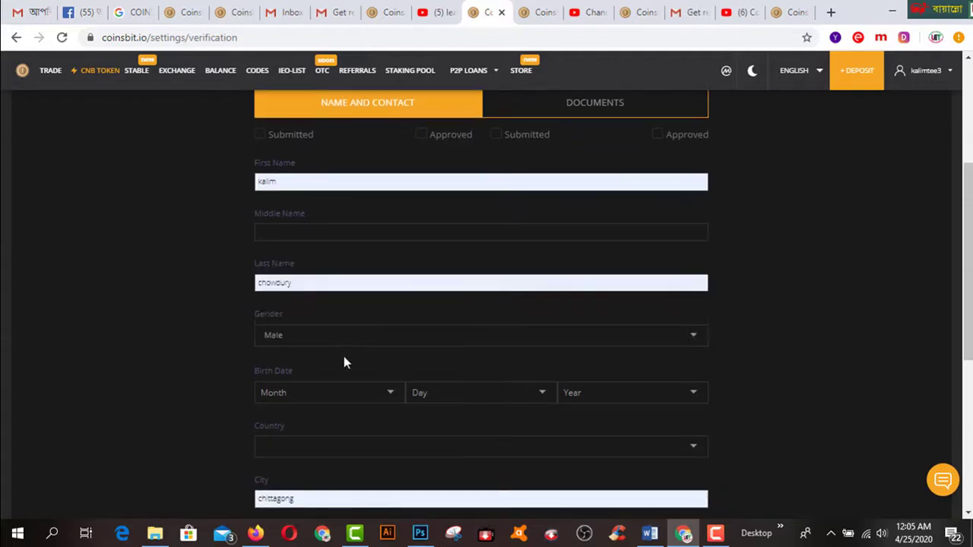
- Choose the month, day and year of the account holder's birth date
scroll(343, 363, "down", 1)
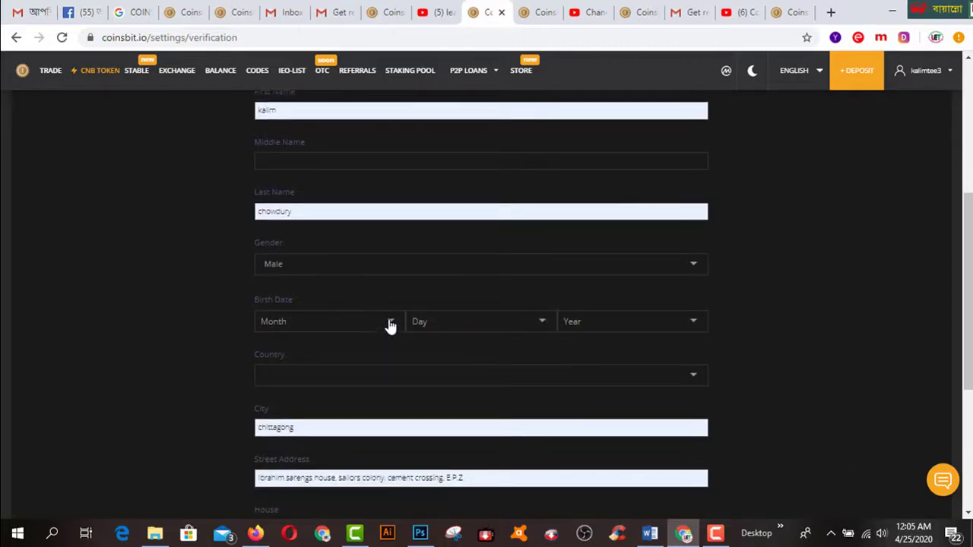
left_click(389, 326)
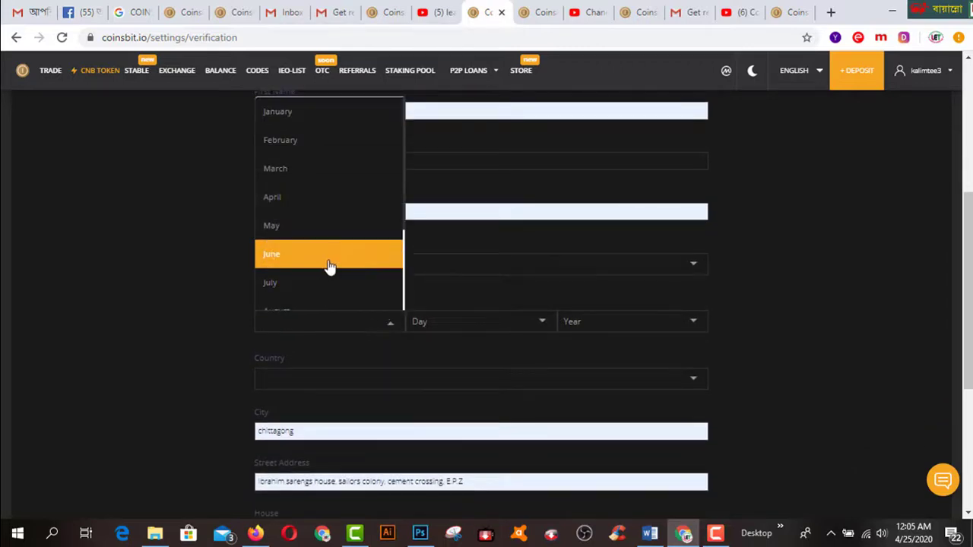
left_click(290, 198)
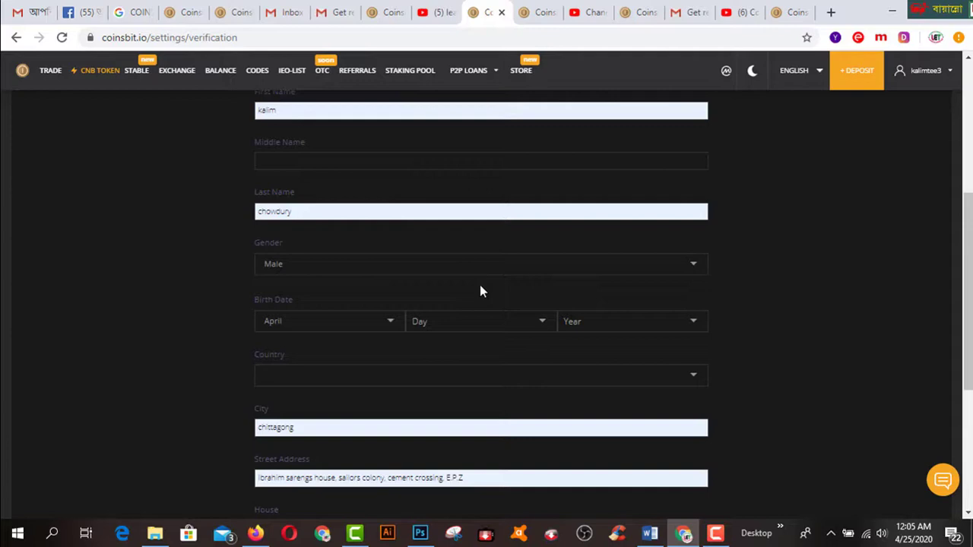
left_click(517, 321)
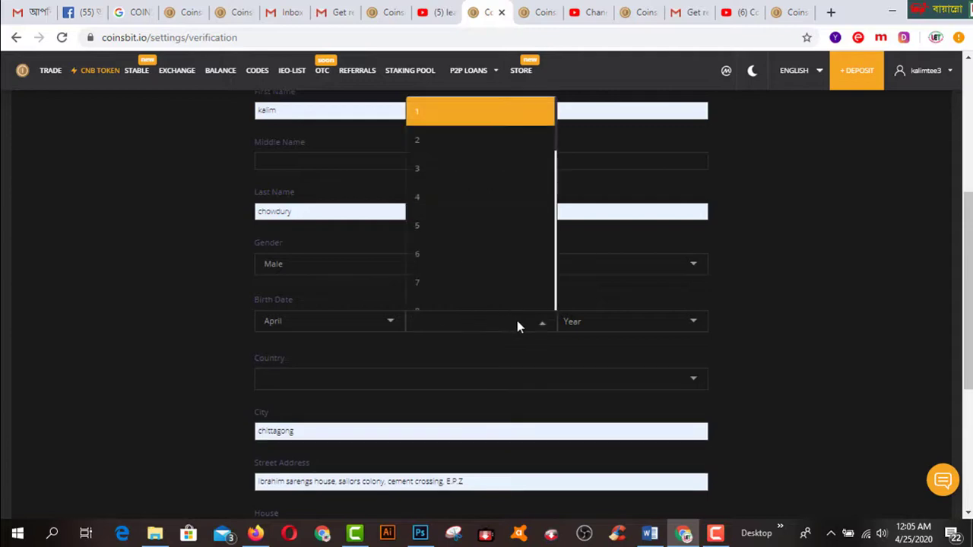
left_click(433, 115)
left_click(692, 327)
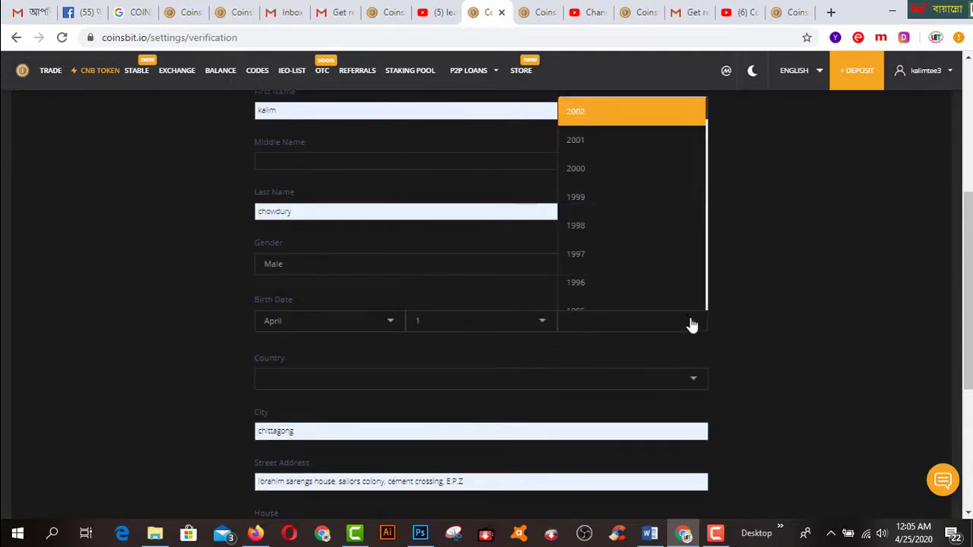
scroll(658, 251, "down", 4)
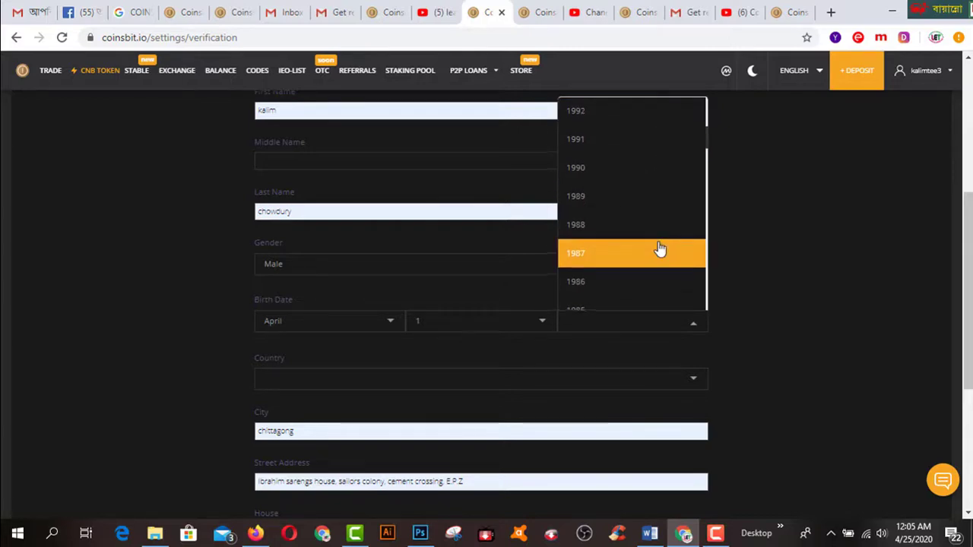
scroll(658, 250, "down", 1)
scroll(650, 253, "down", 1)
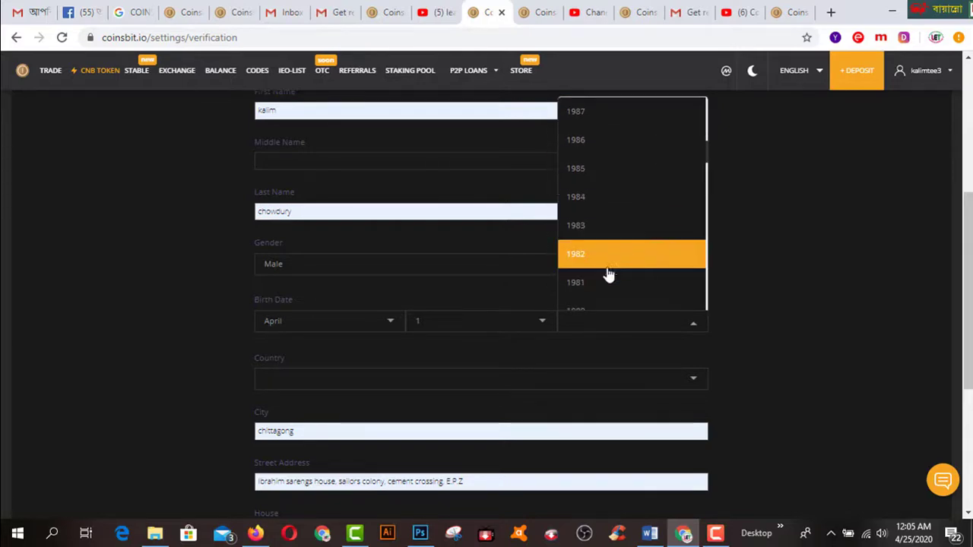
left_click(593, 286)
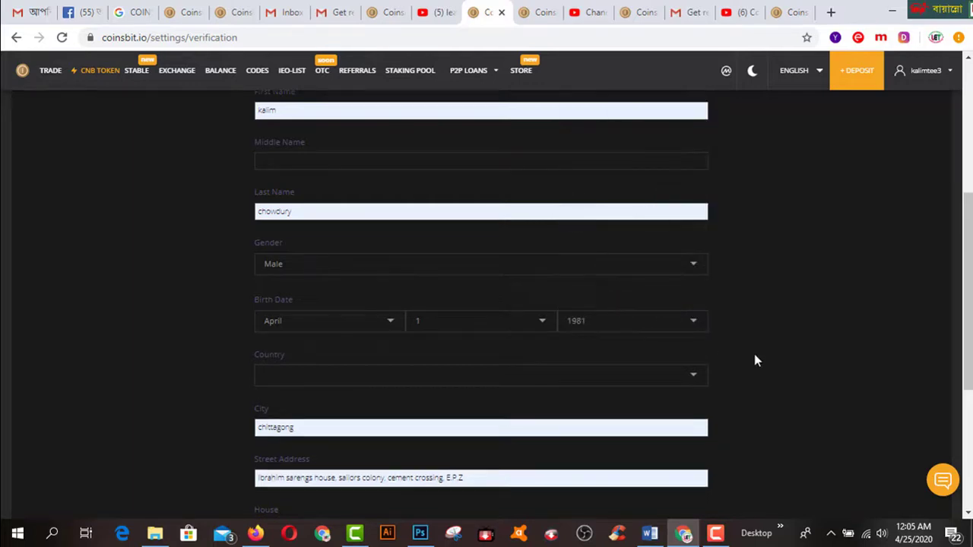
- Choose Bangladesh as the country in the verification form
scroll(755, 354, "down", 1)
left_click(668, 303)
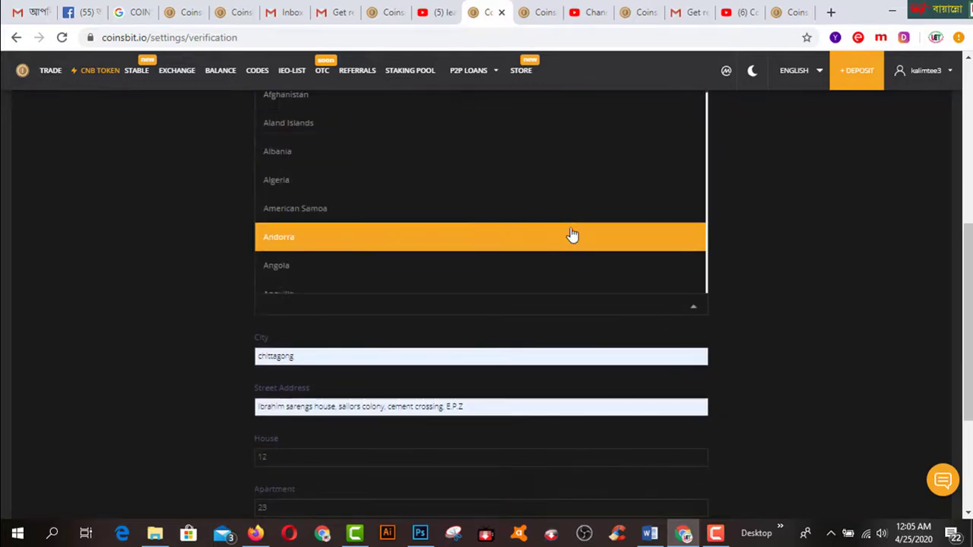
scroll(572, 235, "down", 5)
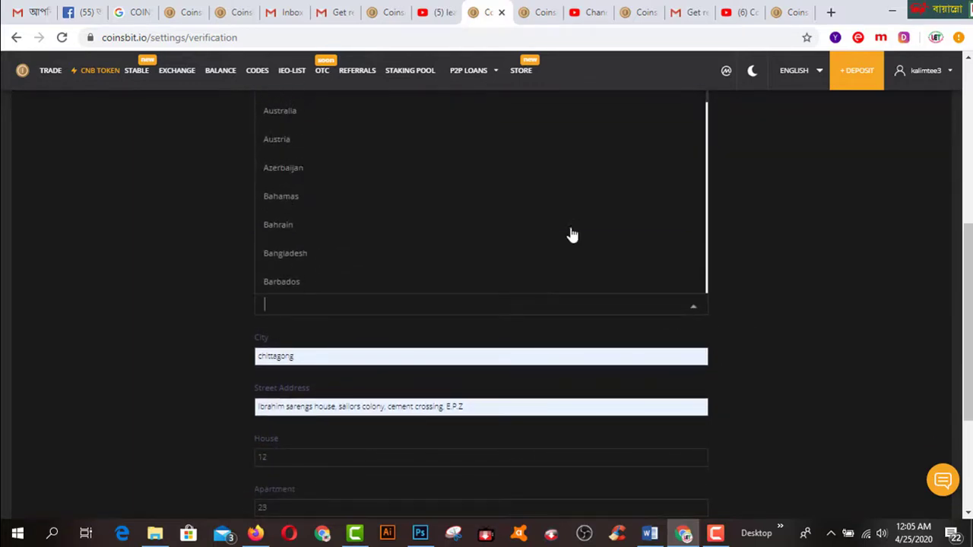
left_click(483, 254)
- Check the remaining address fields and submit the name and contact form
scroll(473, 430, "down", 1)
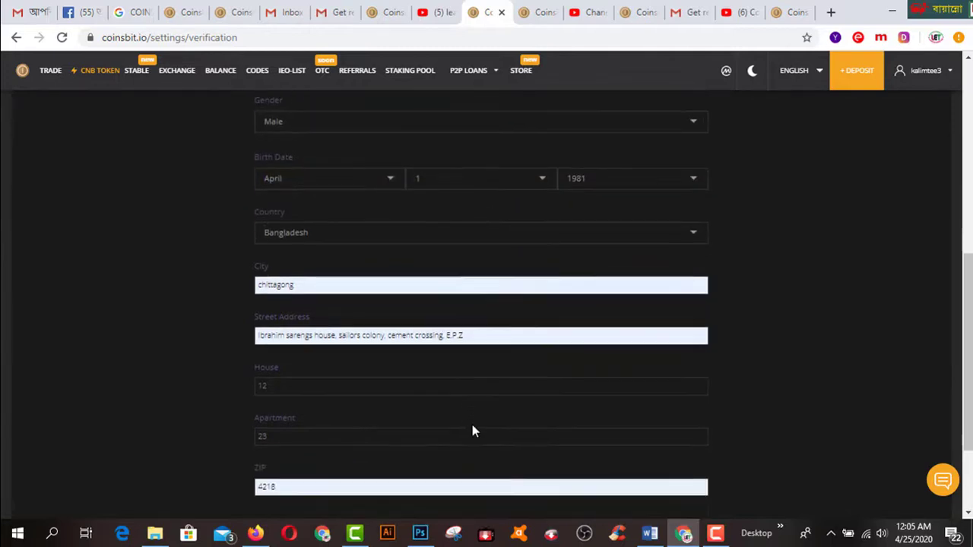
scroll(359, 407, "down", 2)
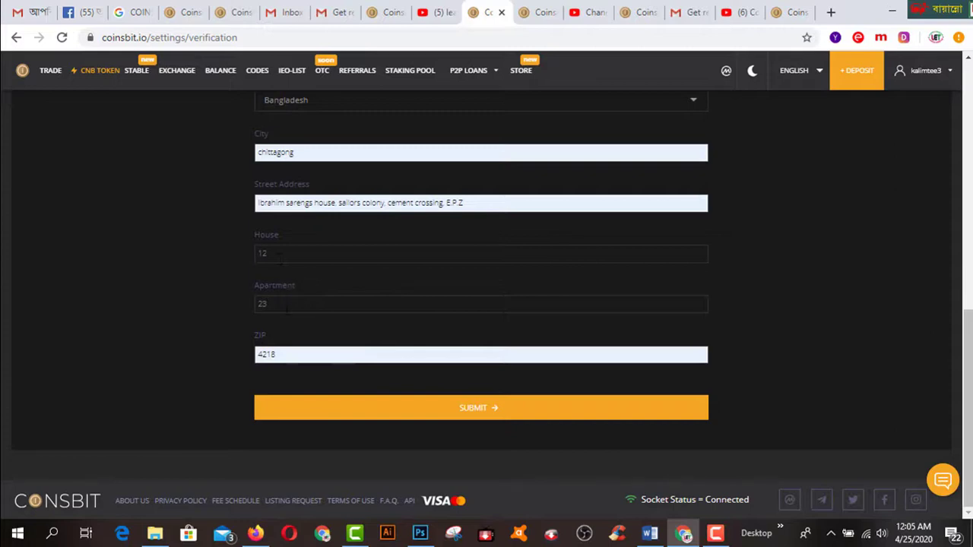
left_click(476, 413)
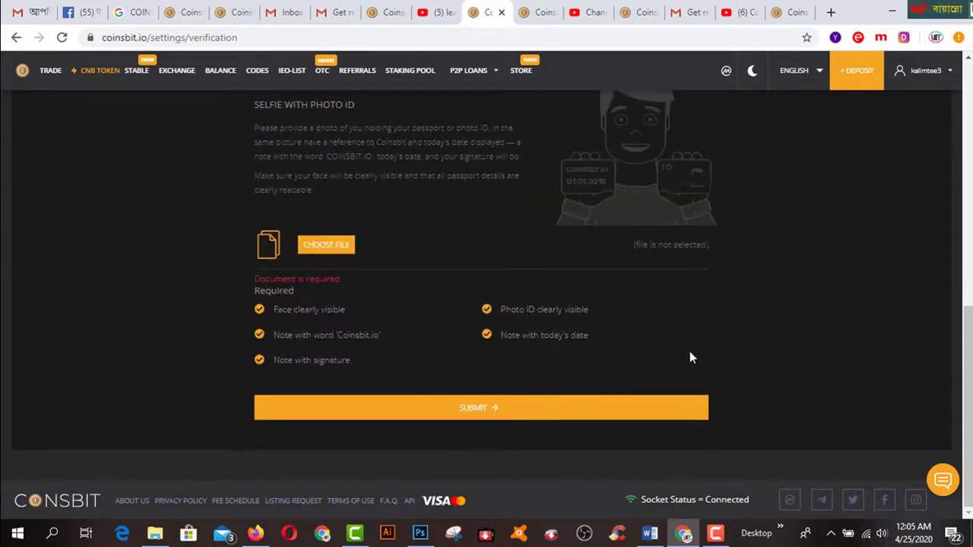
- Examine the document upload requirements for the passport, national ID card, drivers license and selfie with photo ID
scroll(723, 353, "up", 2)
scroll(723, 353, "up", 3)
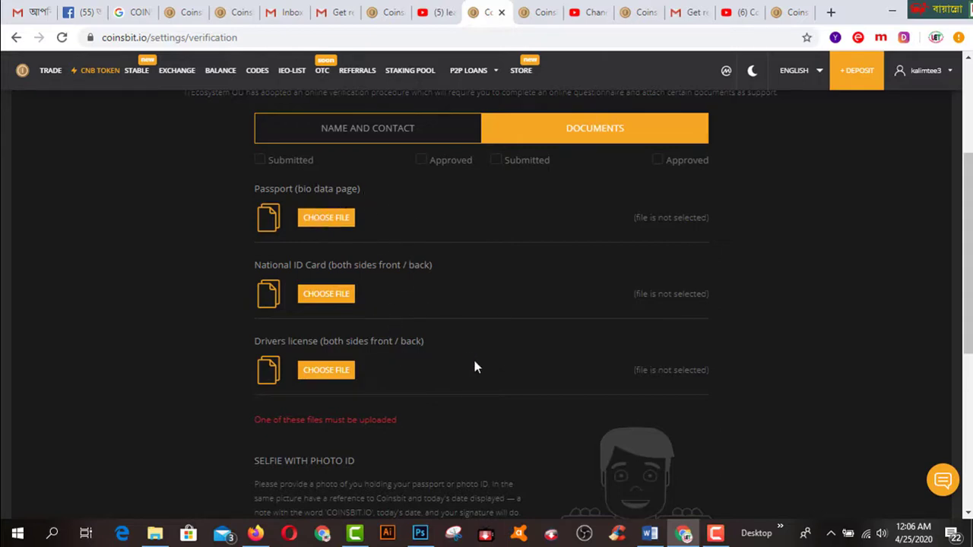
scroll(476, 367, "down", 2)
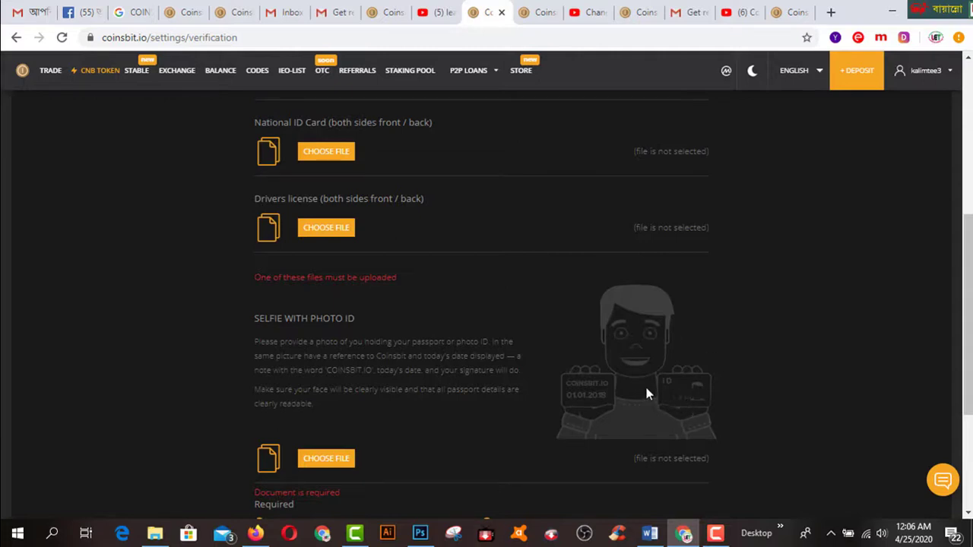
- Review the selfie photo requirements and the accepted identity document types on the documents form
scroll(509, 426, "down", 1)
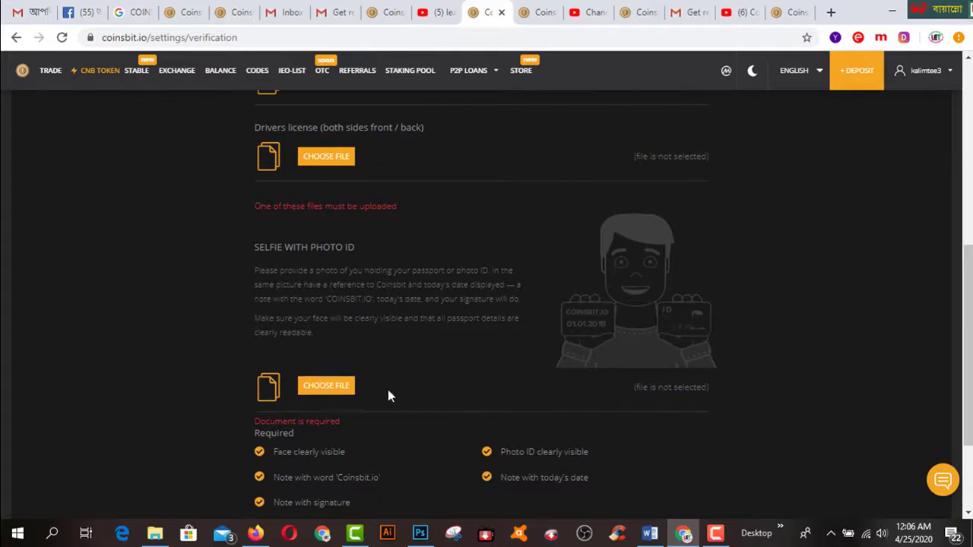
scroll(441, 391, "up", 3)
scroll(441, 391, "up", 1)
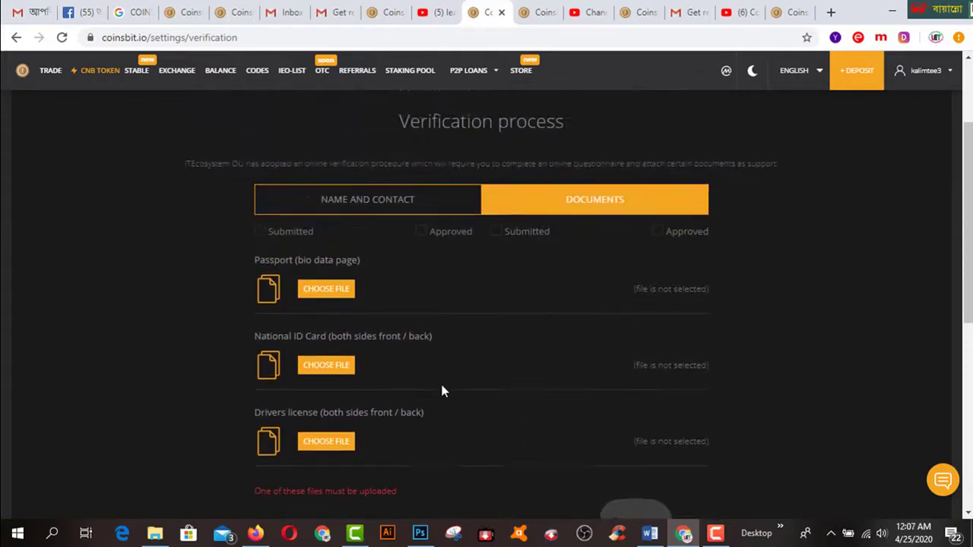
scroll(321, 375, "down", 5)
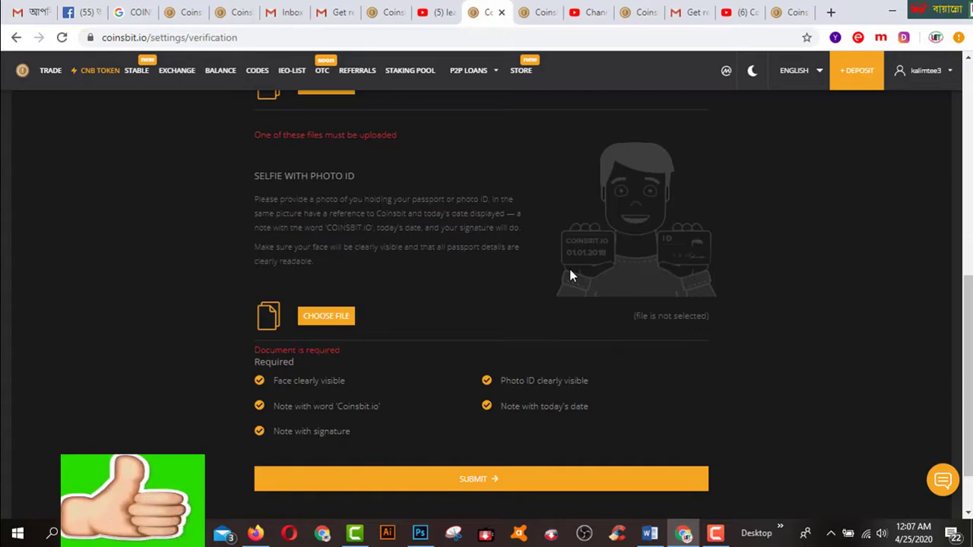
scroll(572, 276, "up", 3)
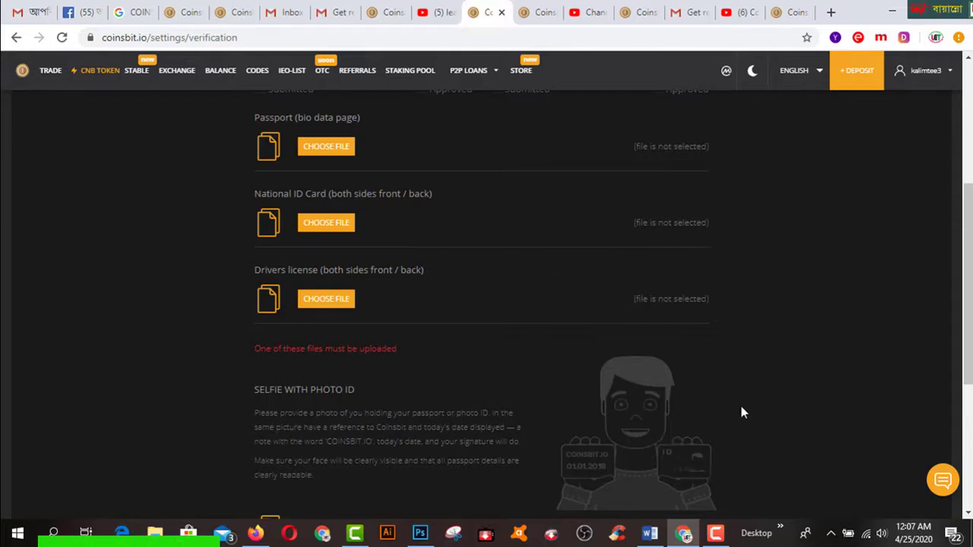
scroll(741, 407, "down", 2)
scroll(745, 412, "up", 1)
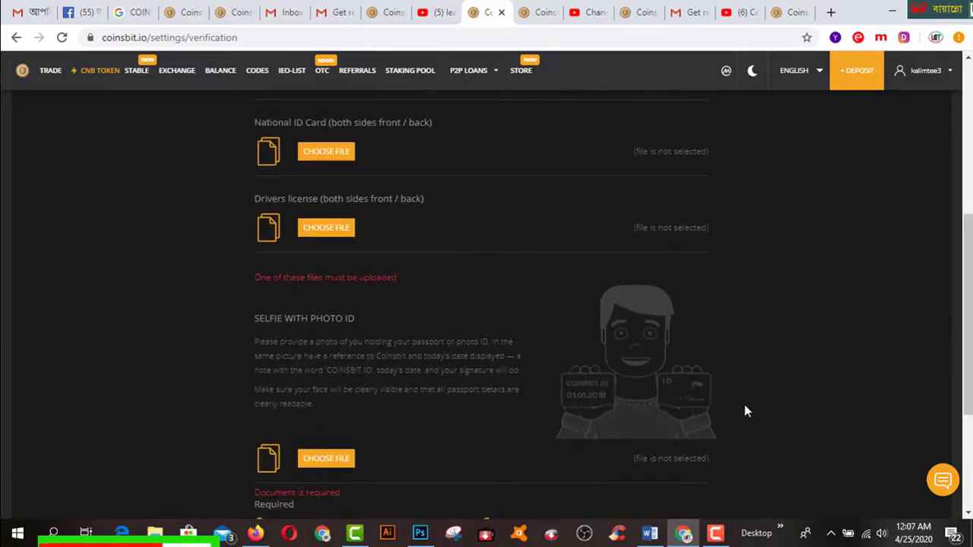
scroll(745, 411, "down", 2)
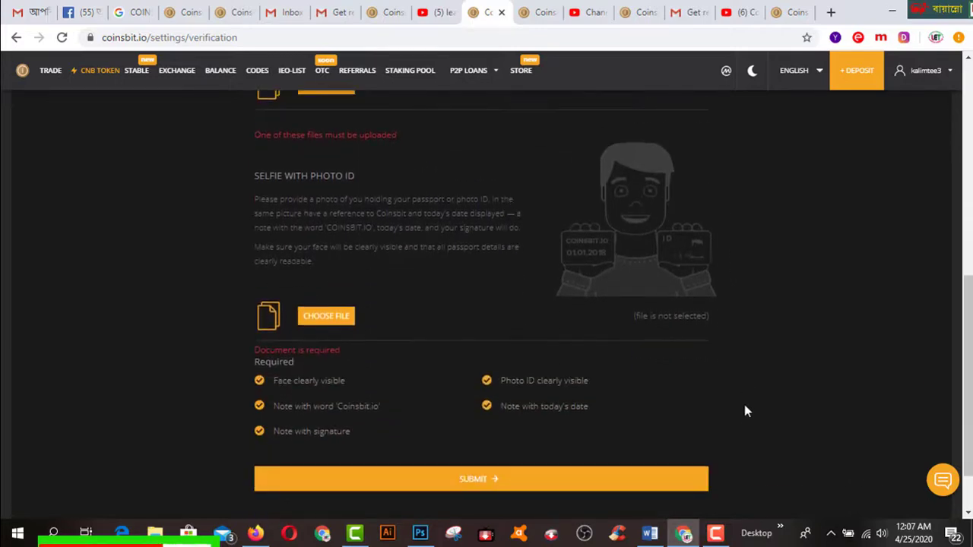
scroll(744, 411, "up", 4)
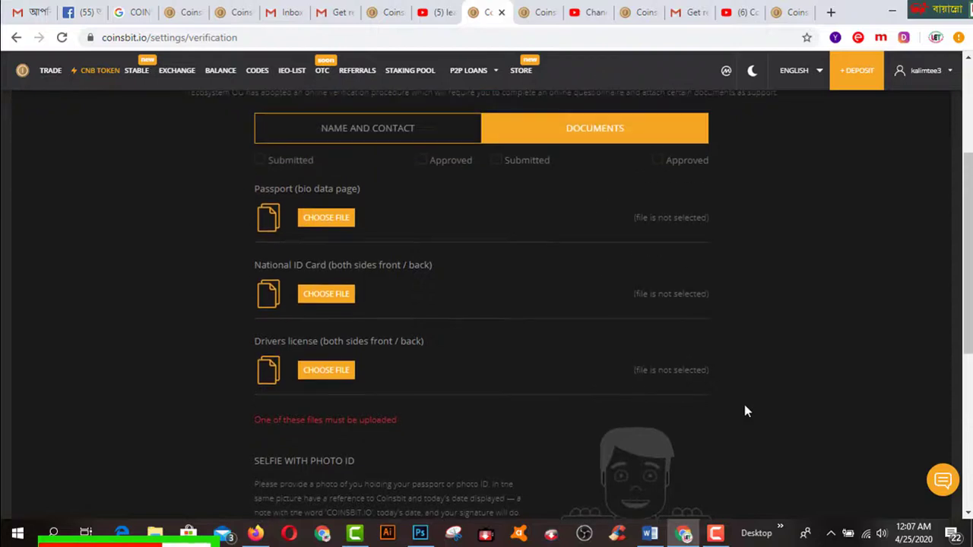
- Attach the image BBOTH-SIDE-OF-NID from the Desktop folder as the National ID Card document
left_click(319, 302)
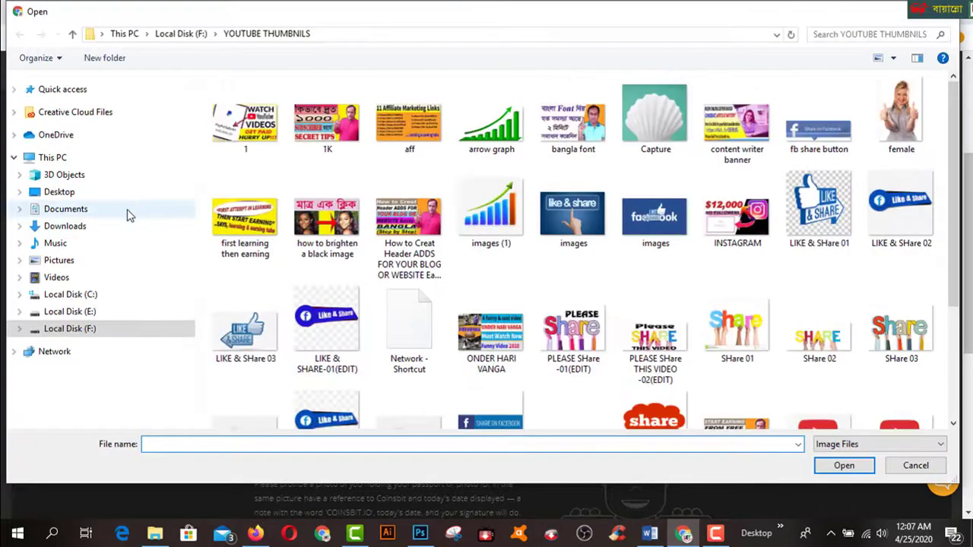
left_click(72, 193)
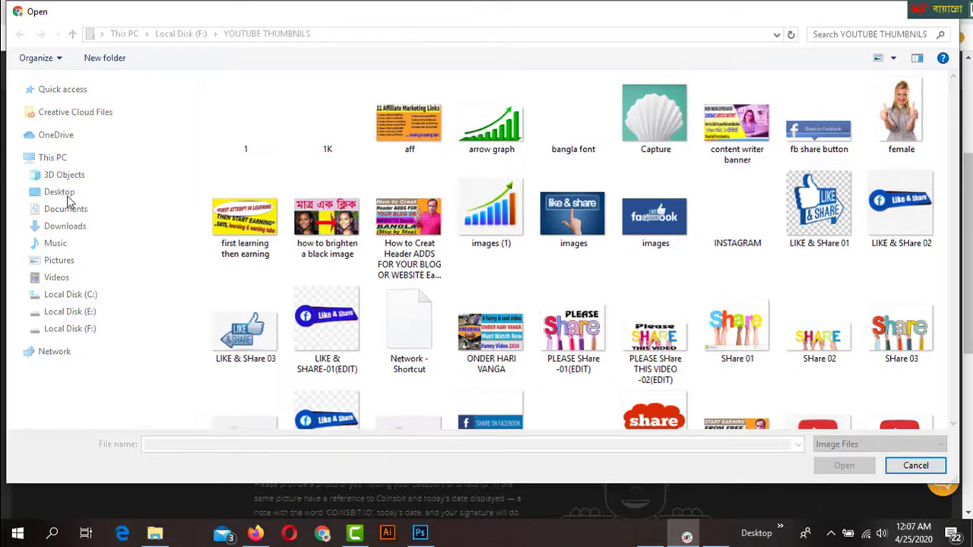
left_click(67, 199)
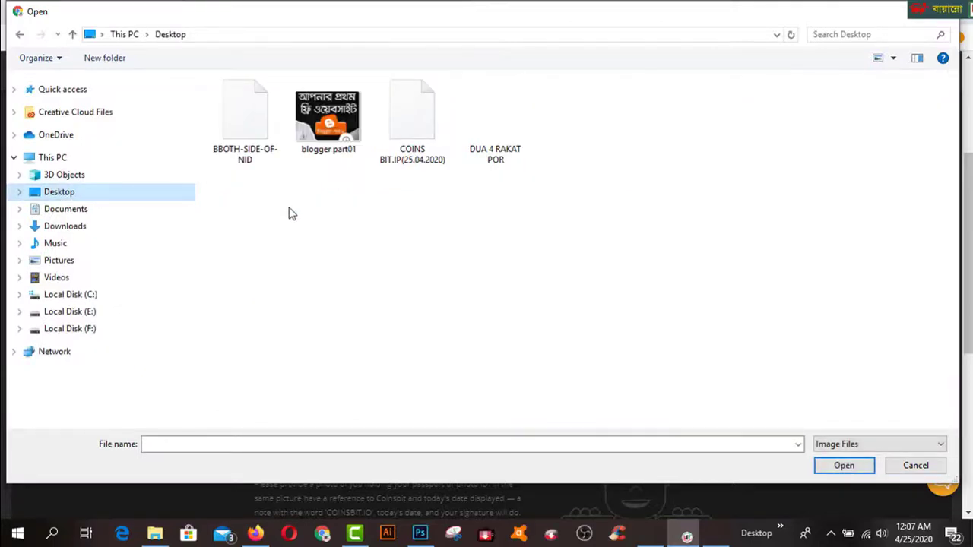
left_click(255, 150)
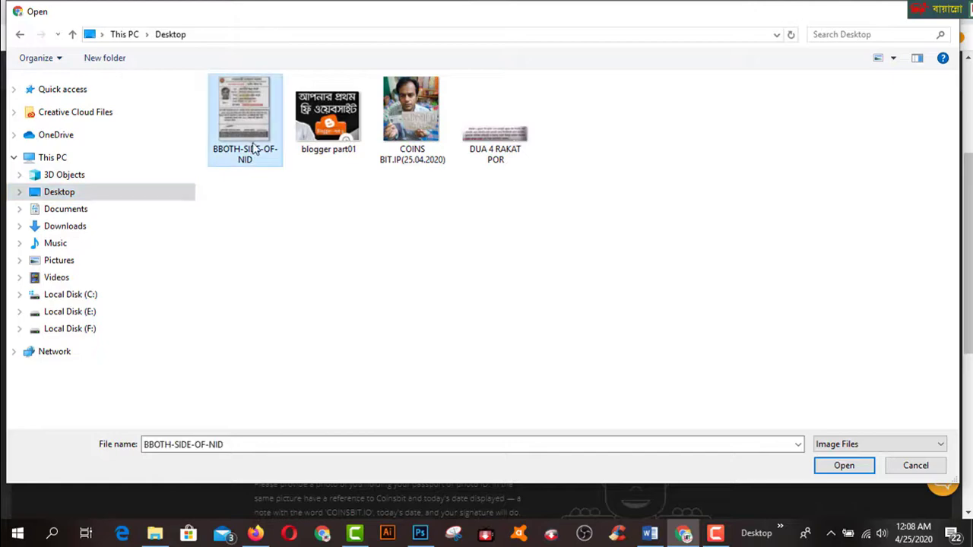
left_click(858, 463)
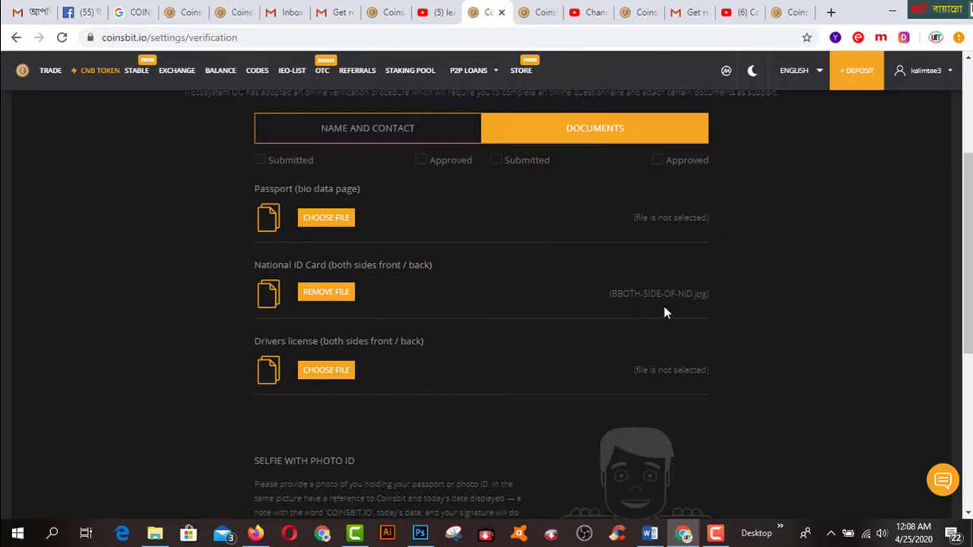
- Attach the image COINS BIT.IP(25.04.2020) from the Desktop folder as the selfie with photo ID
scroll(729, 308, "down", 3)
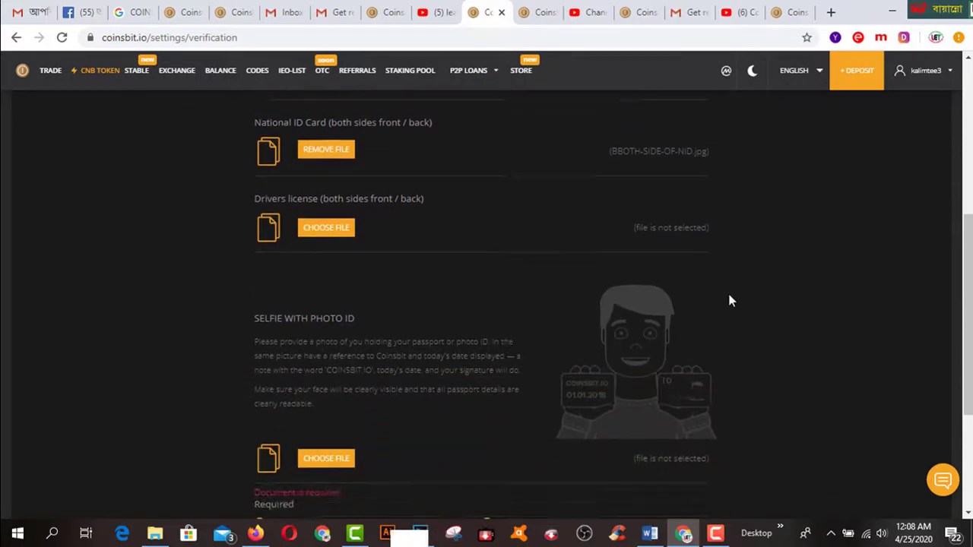
scroll(730, 302, "down", 2)
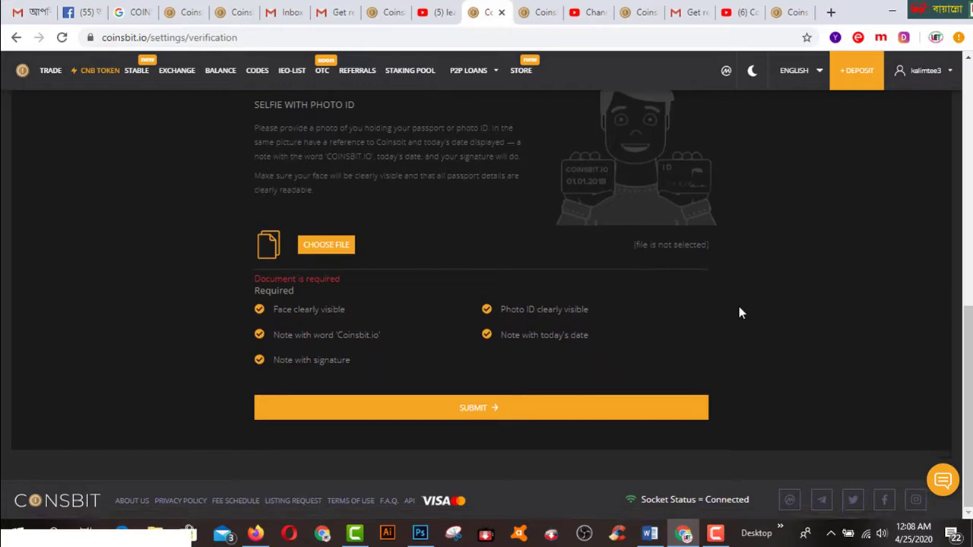
left_click(328, 253)
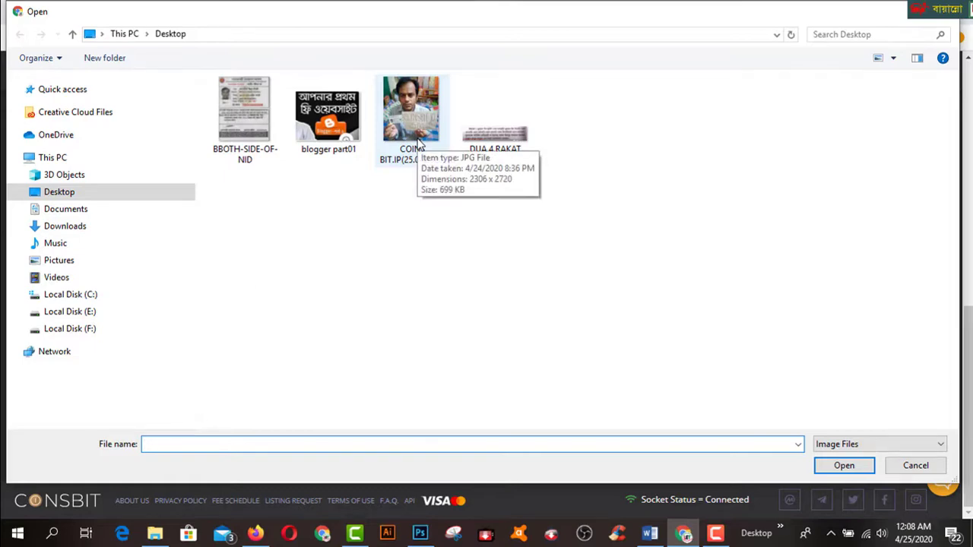
left_click(417, 129)
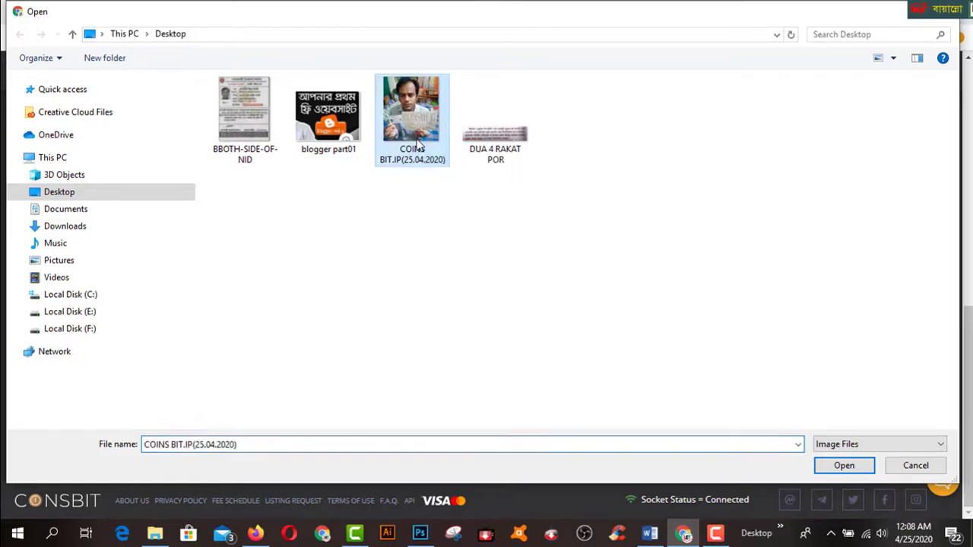
left_click(842, 465)
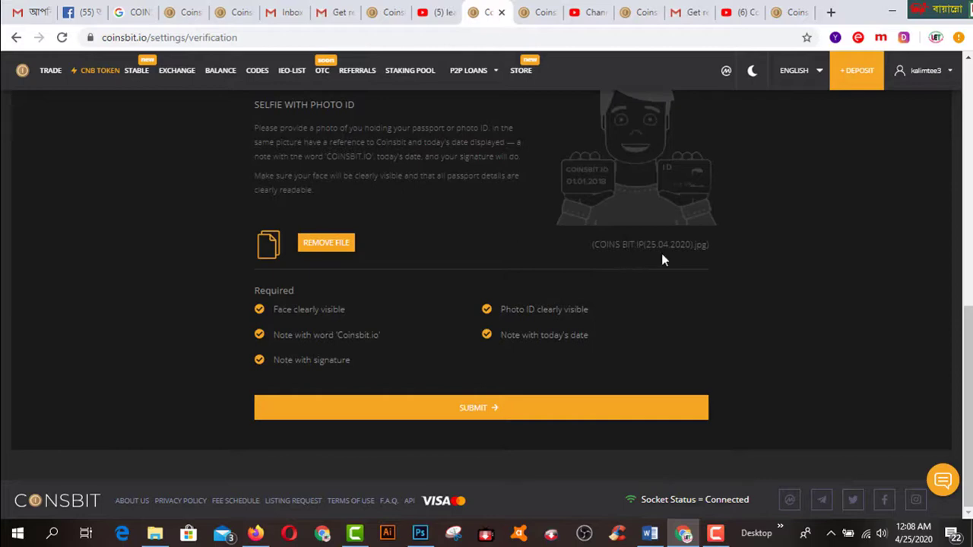
- Check the attached files, submit the verification documents and review the submission status of each document
scroll(745, 316, "up", 4)
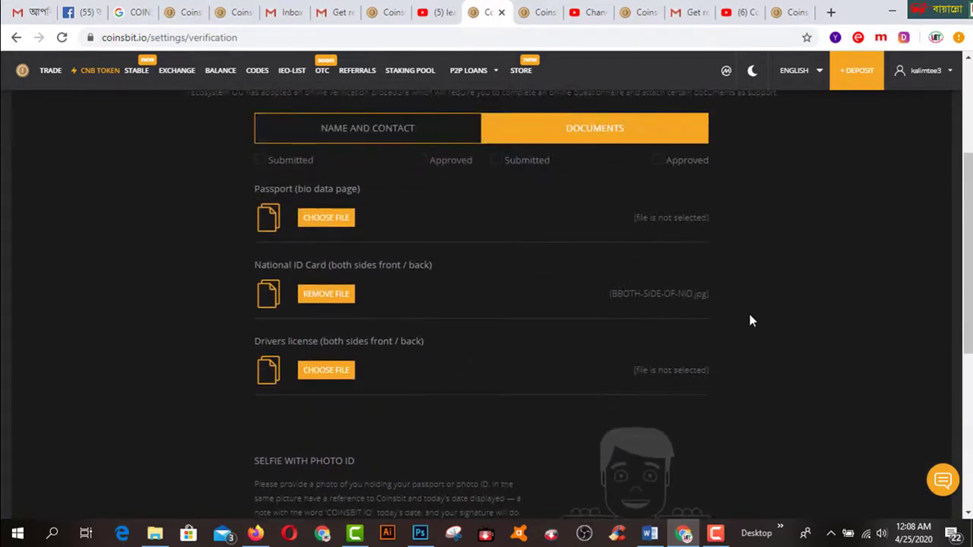
scroll(750, 320, "down", 5)
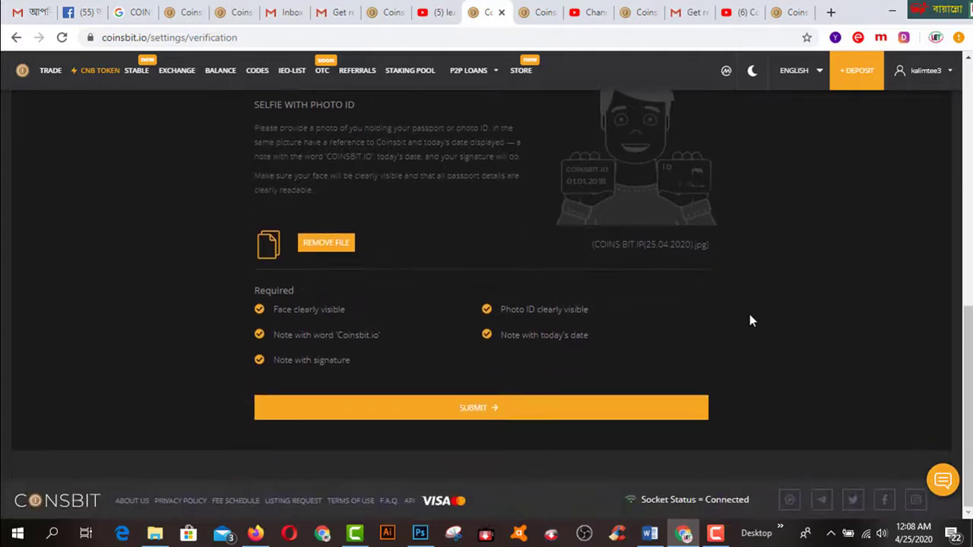
left_click(472, 409)
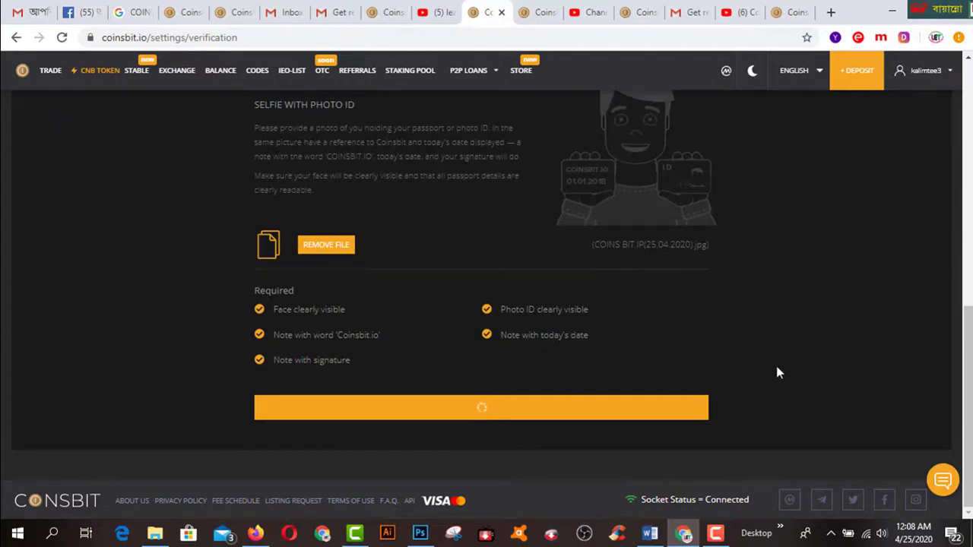
scroll(776, 366, "up", 6)
scroll(776, 373, "up", 2)
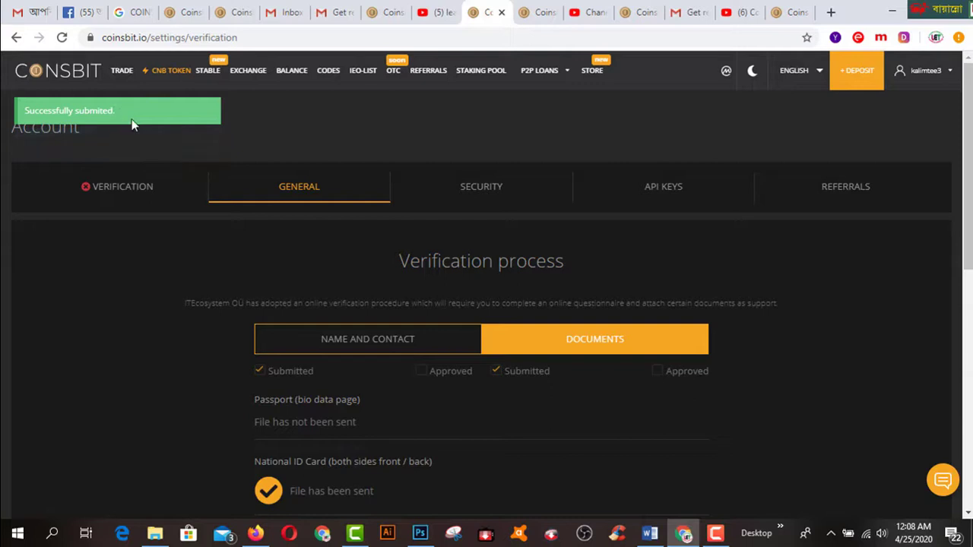
scroll(586, 450, "down", 2)
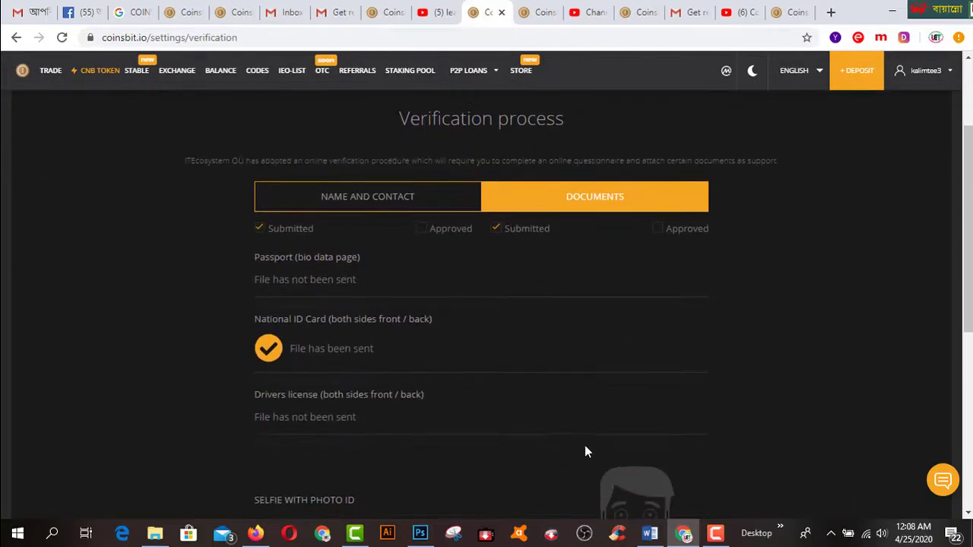
scroll(310, 375, "down", 4)
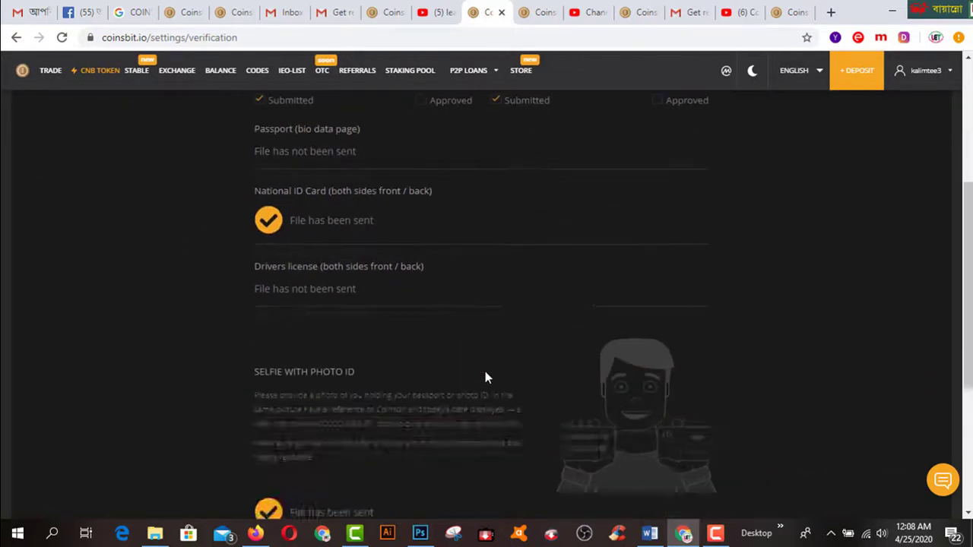
scroll(453, 352, "up", 6)
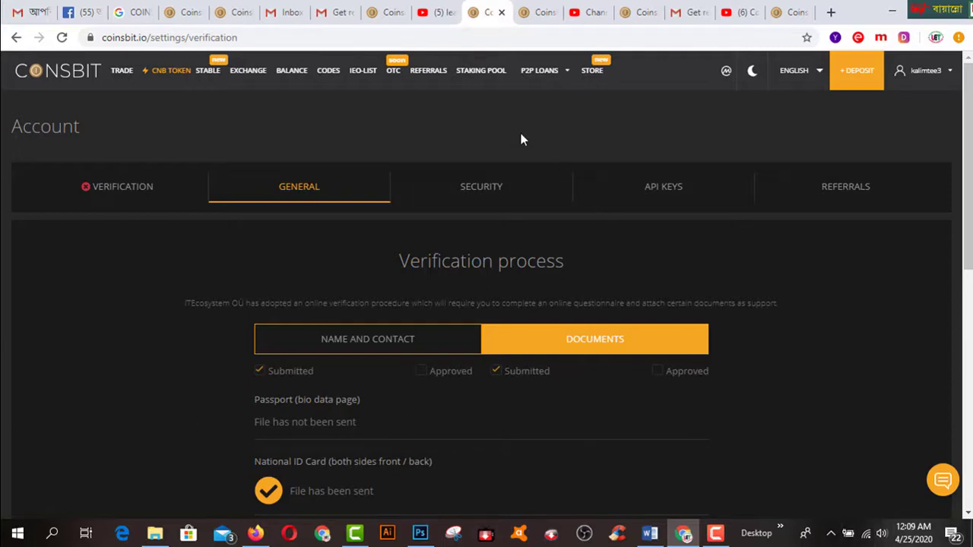
- Open the account's referral program page and select the referral ID text in the Referral CNG section
left_click(431, 72)
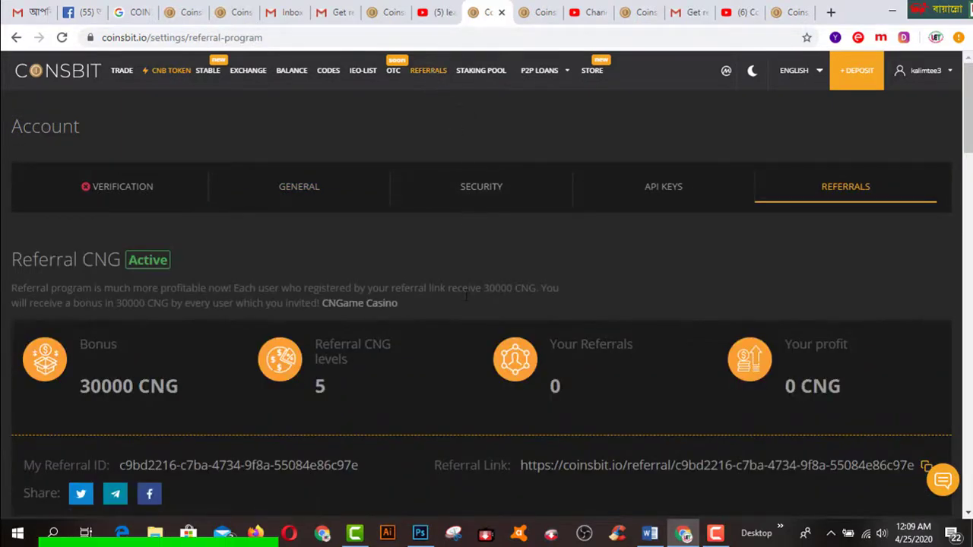
scroll(466, 296, "down", 1)
scroll(466, 302, "down", 2)
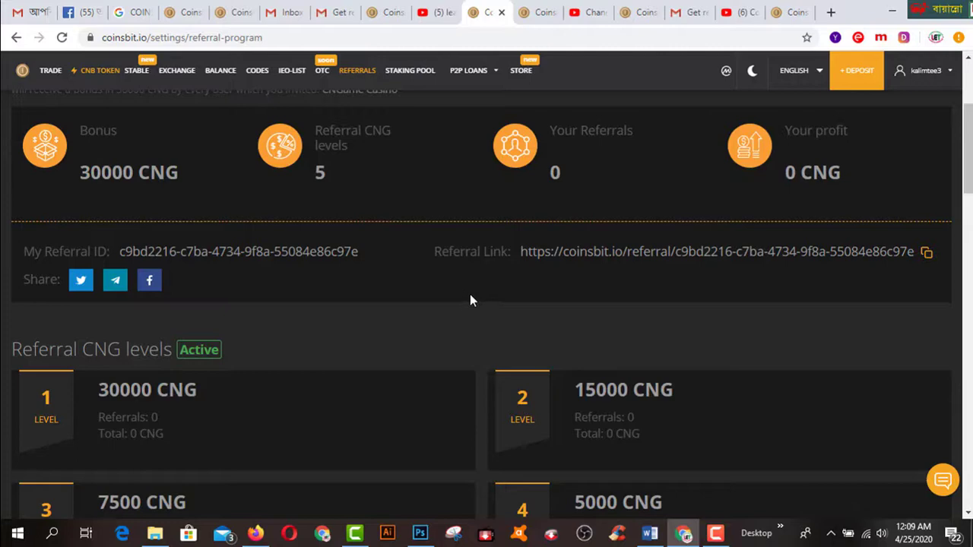
left_click_drag(119, 251, 364, 257)
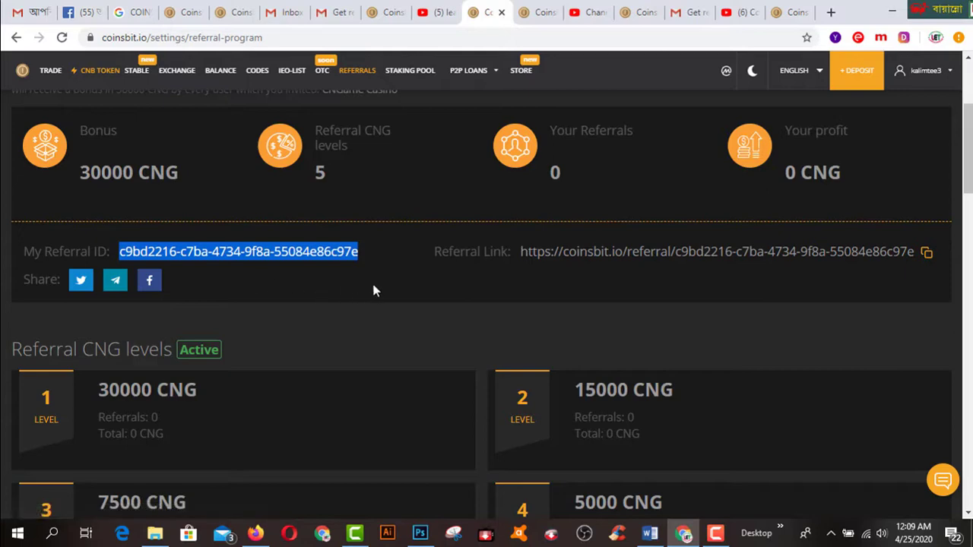
- Examine the Referral CNG levels, the referral trading conditions and the trading referral levels
scroll(382, 293, "down", 1)
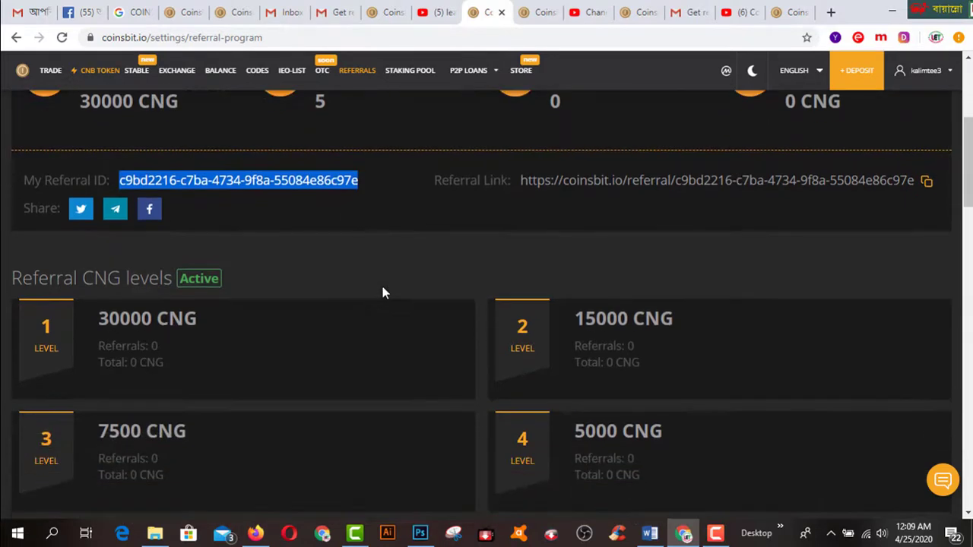
scroll(382, 293, "down", 1)
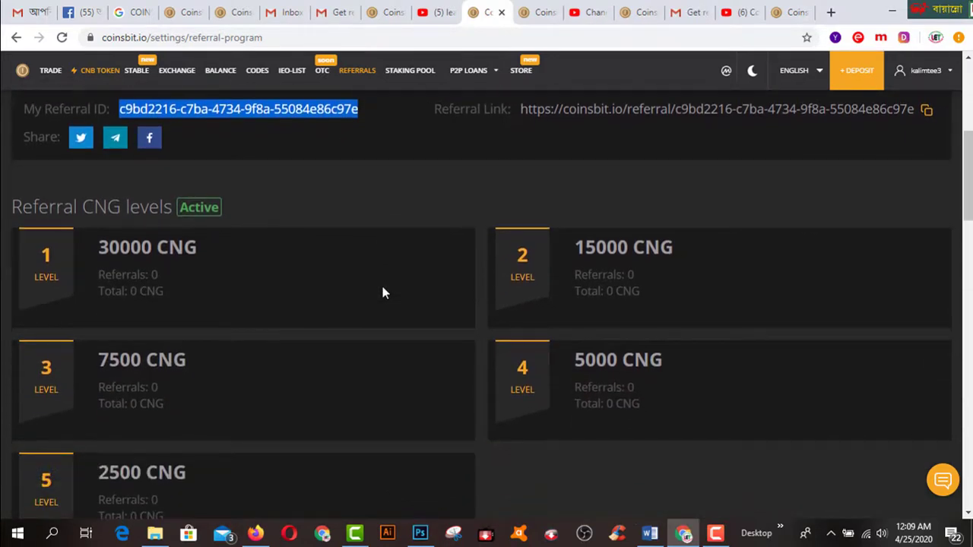
scroll(383, 292, "down", 2)
scroll(383, 293, "up", 3)
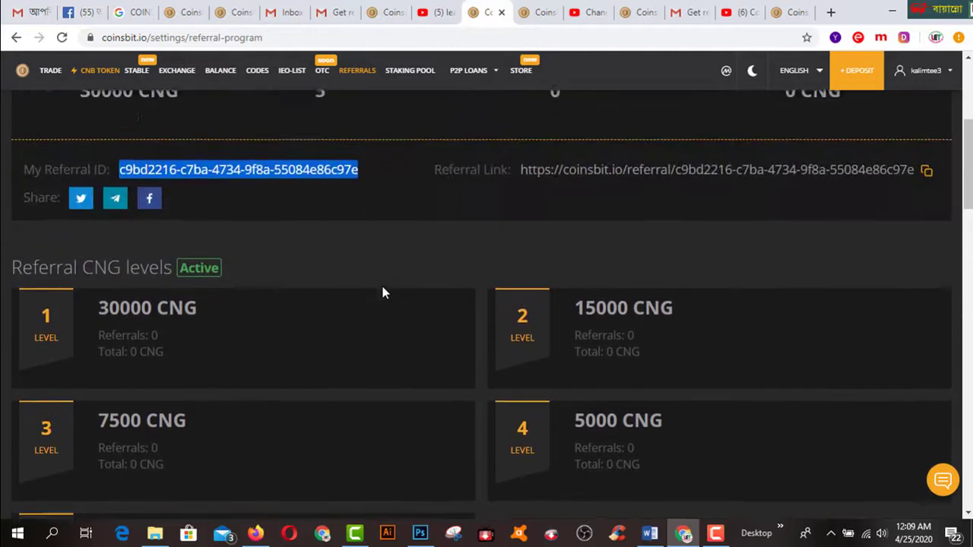
scroll(334, 330, "down", 1)
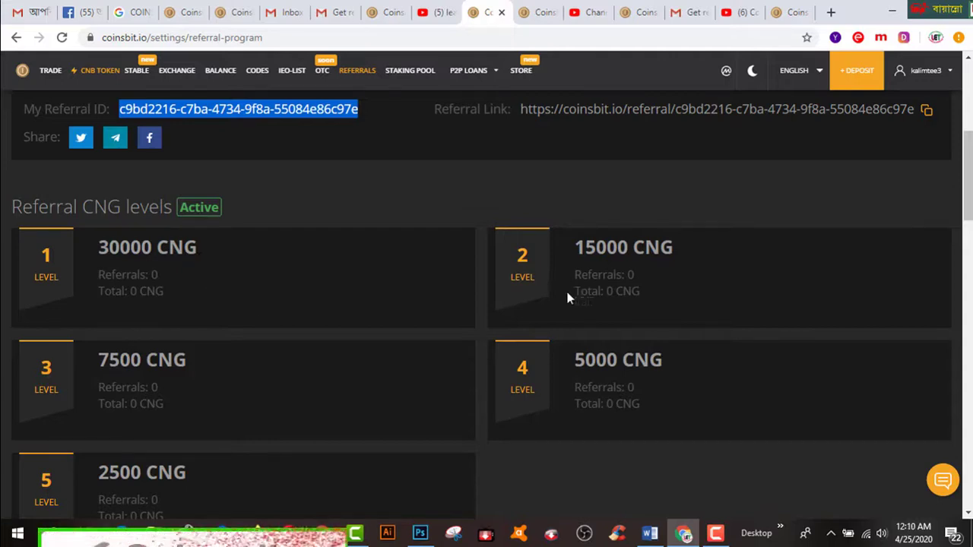
scroll(656, 274, "down", 1)
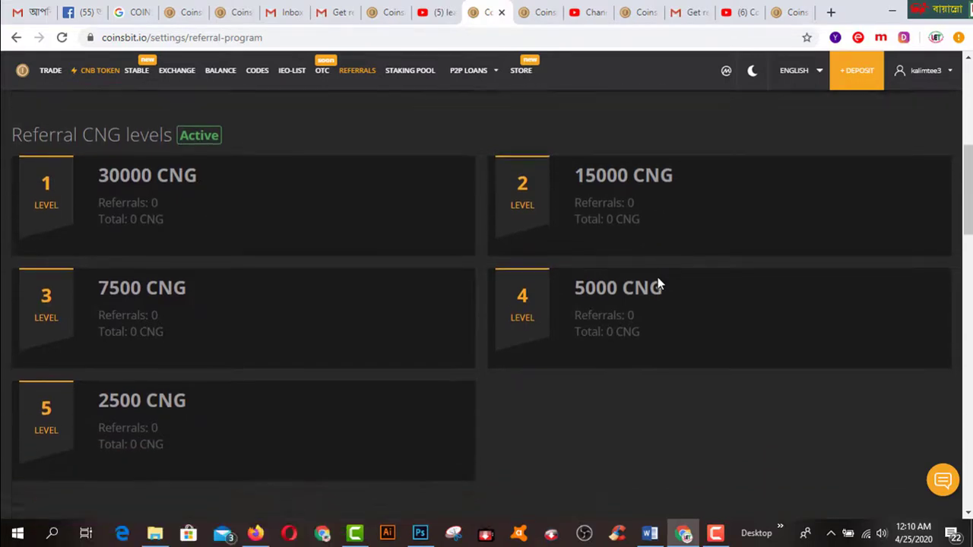
scroll(658, 278, "down", 4)
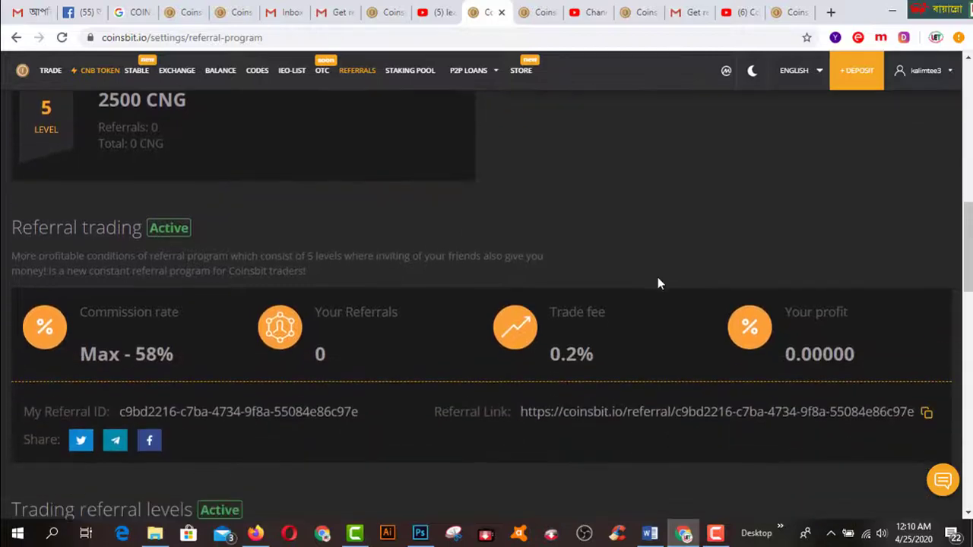
scroll(658, 284, "down", 1)
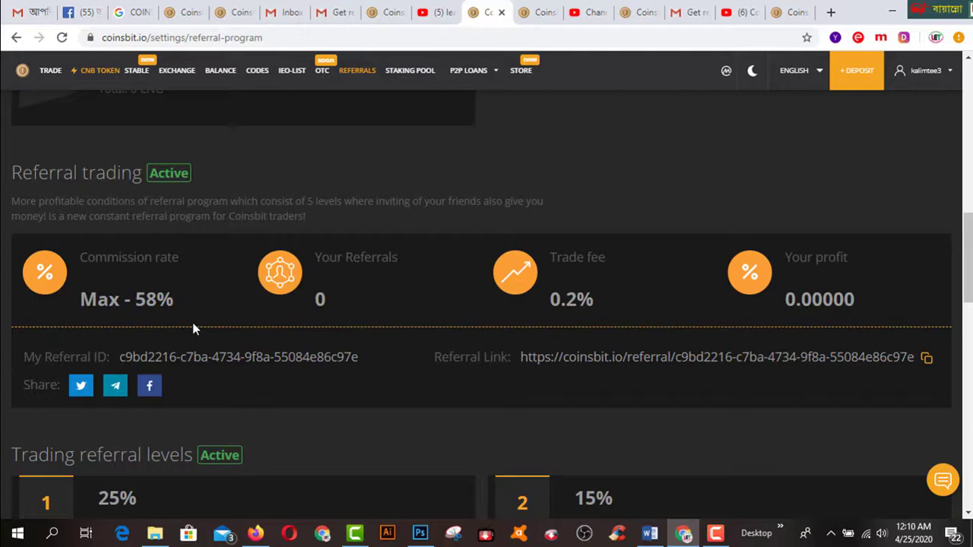
scroll(192, 324, "down", 3)
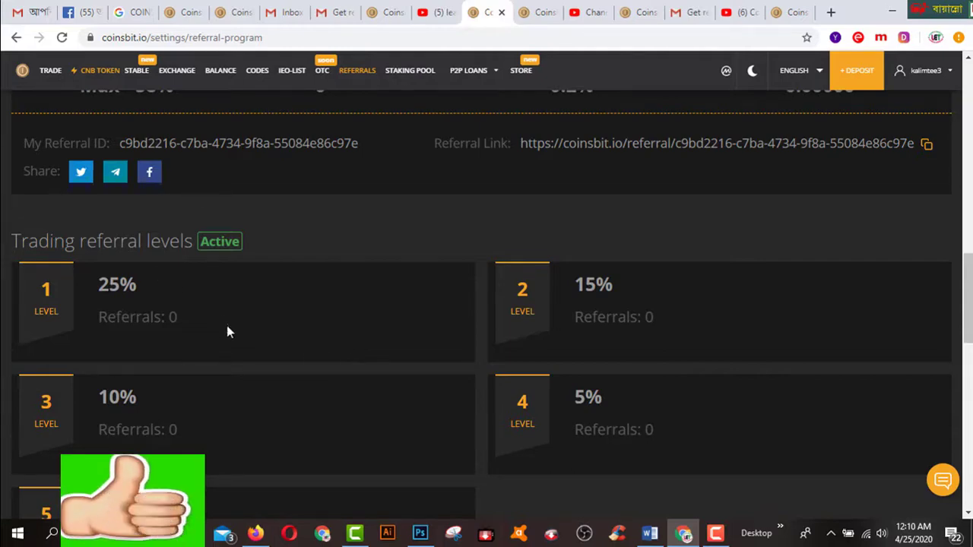
- Examine the remaining trading referral levels, the Referrals and Actual history tables and the Referral CNB section
scroll(227, 331, "down", 1)
scroll(228, 335, "down", 1)
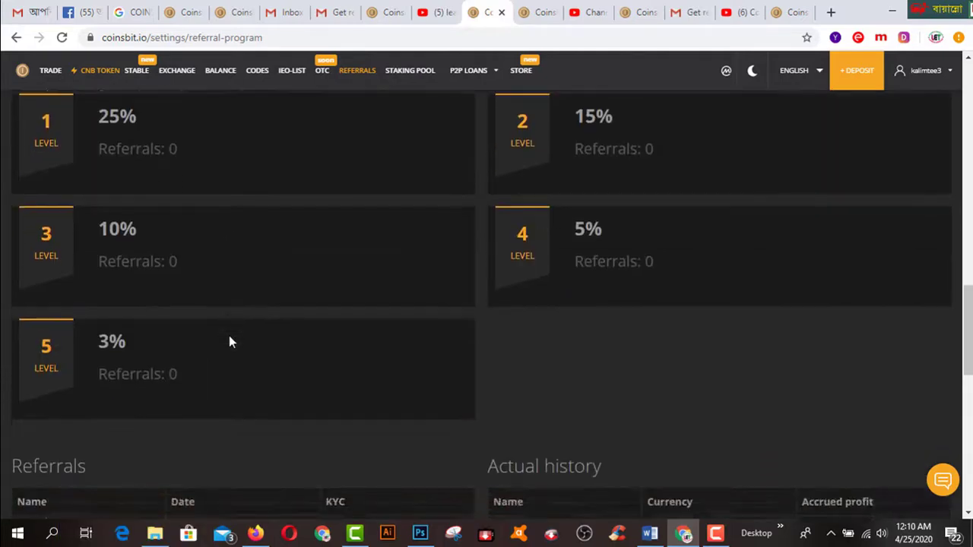
scroll(231, 342, "down", 3)
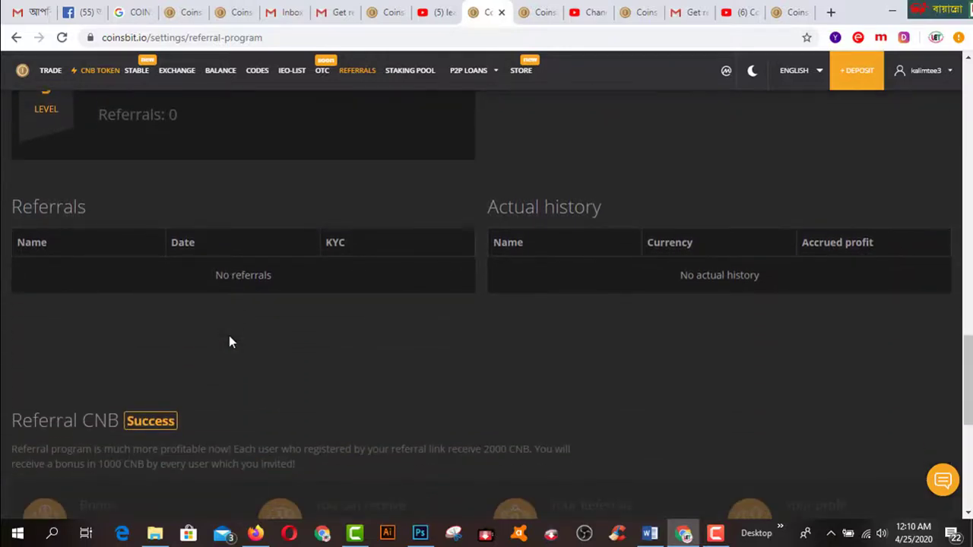
scroll(229, 342, "down", 2)
- Copy the selected referral ID in the Referral CNG section
scroll(229, 342, "up", 12)
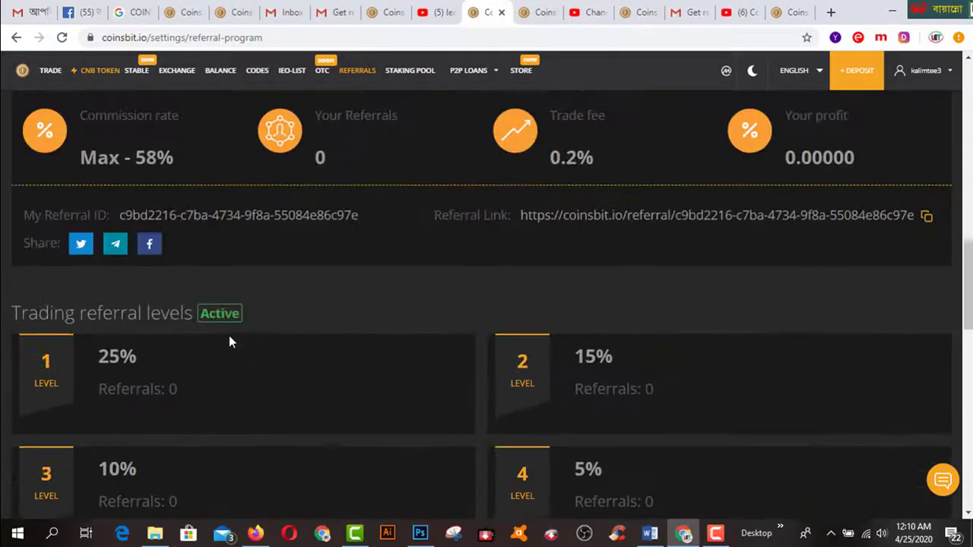
scroll(229, 342, "up", 4)
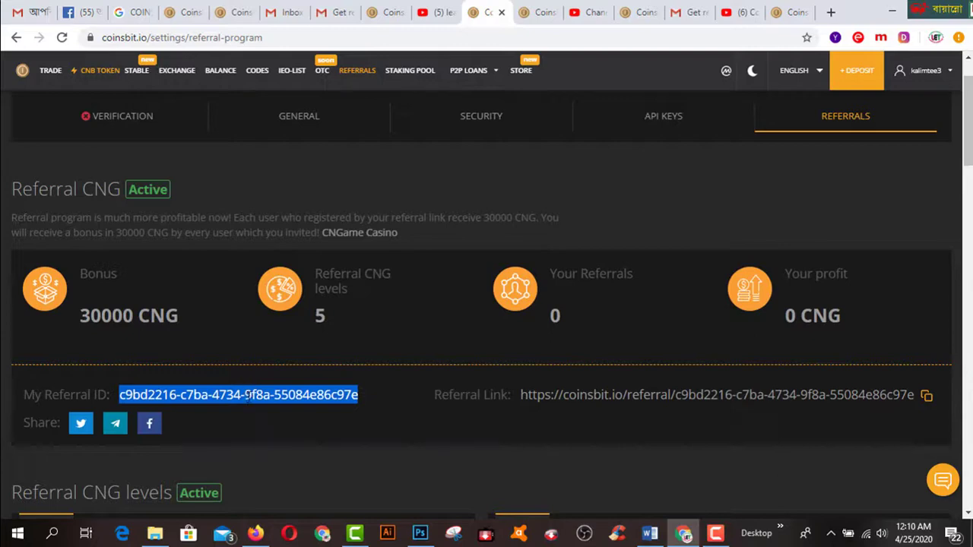
right_click(247, 392)
left_click(280, 409)
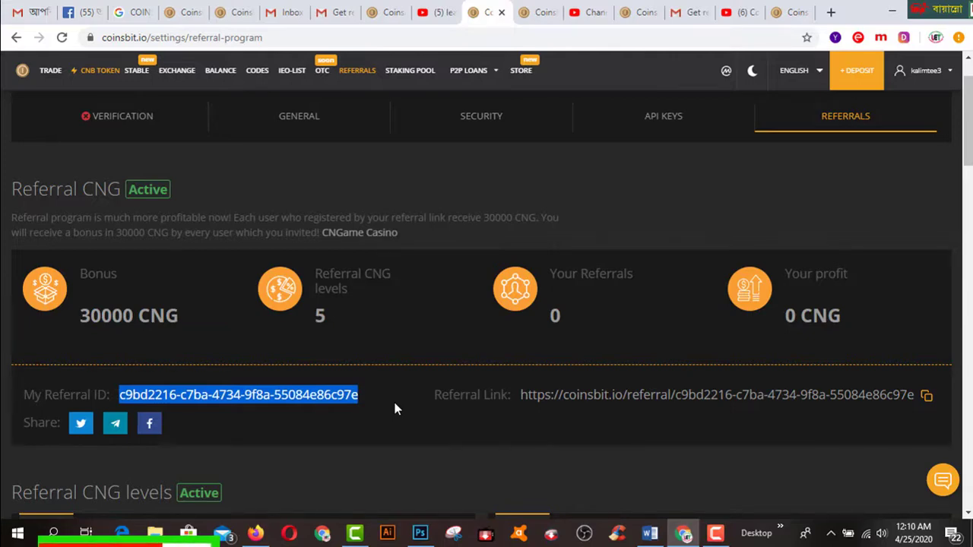
- Open the CNB Token page and read its token description and the commission-cutting offer
scroll(394, 409, "up", 1)
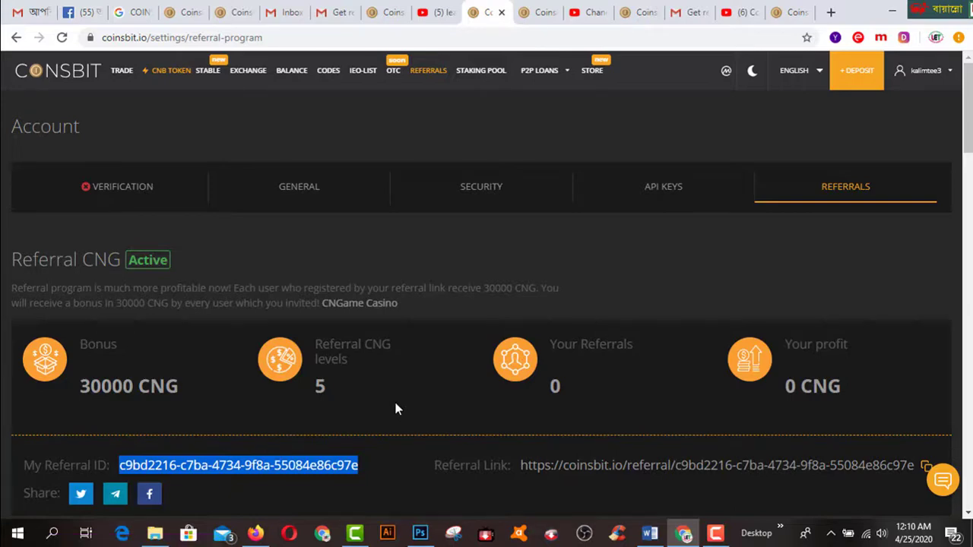
left_click(174, 72)
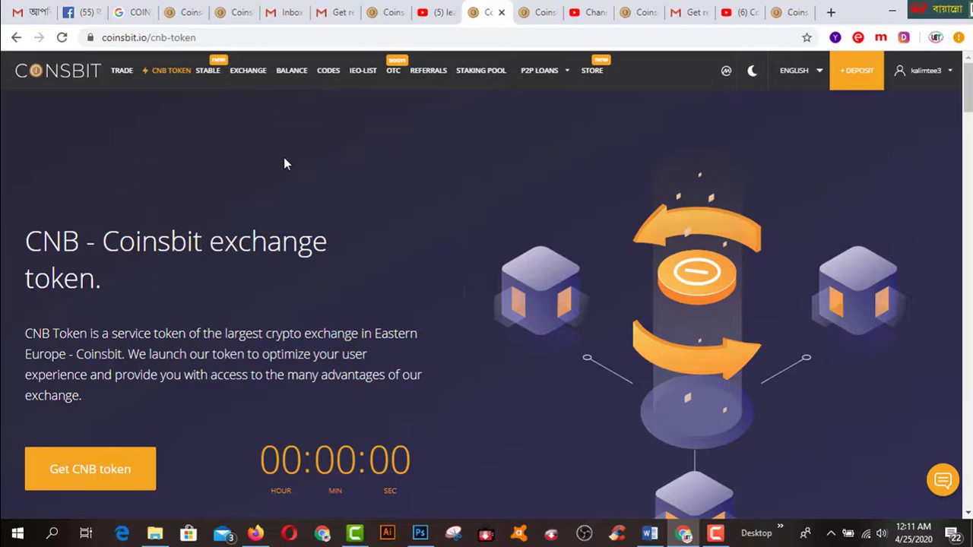
scroll(284, 161, "down", 6)
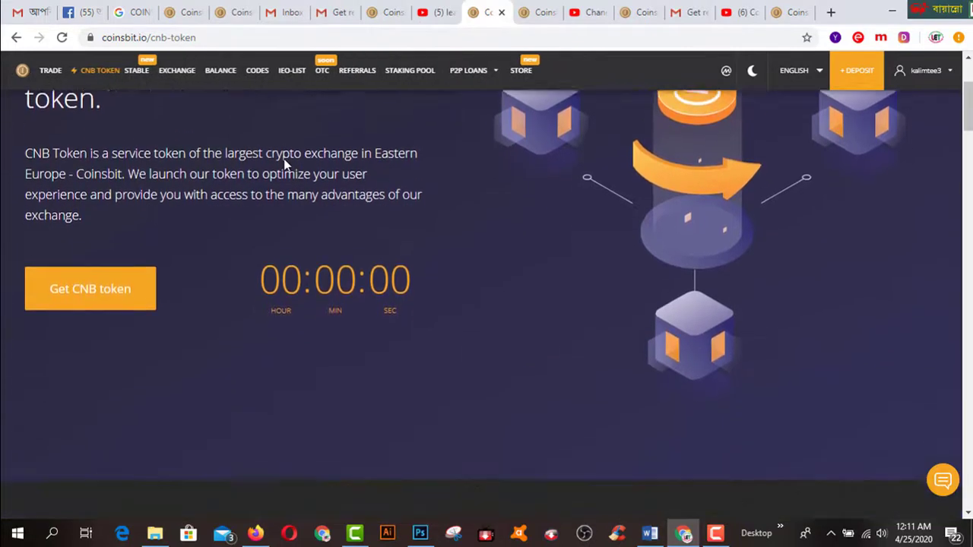
scroll(300, 195, "down", 3)
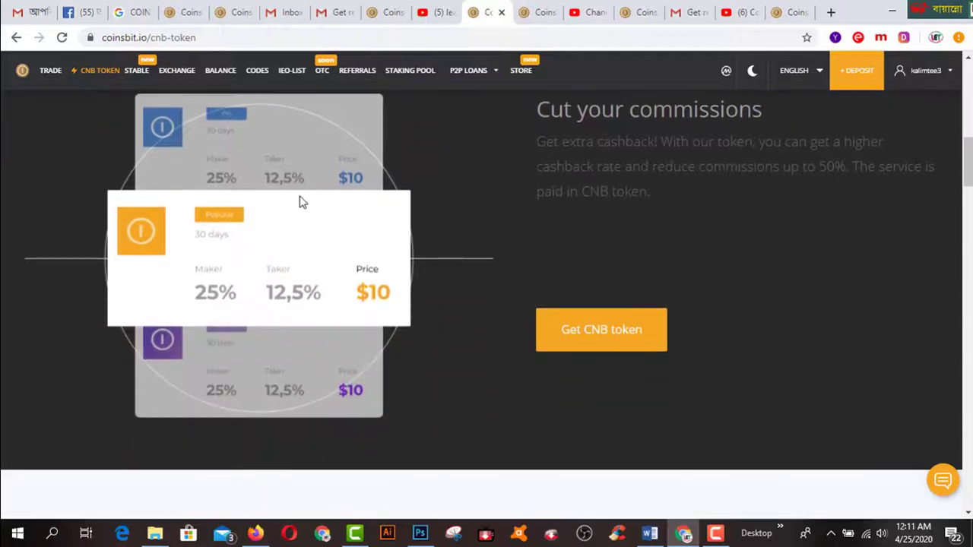
scroll(460, 225, "up", 9)
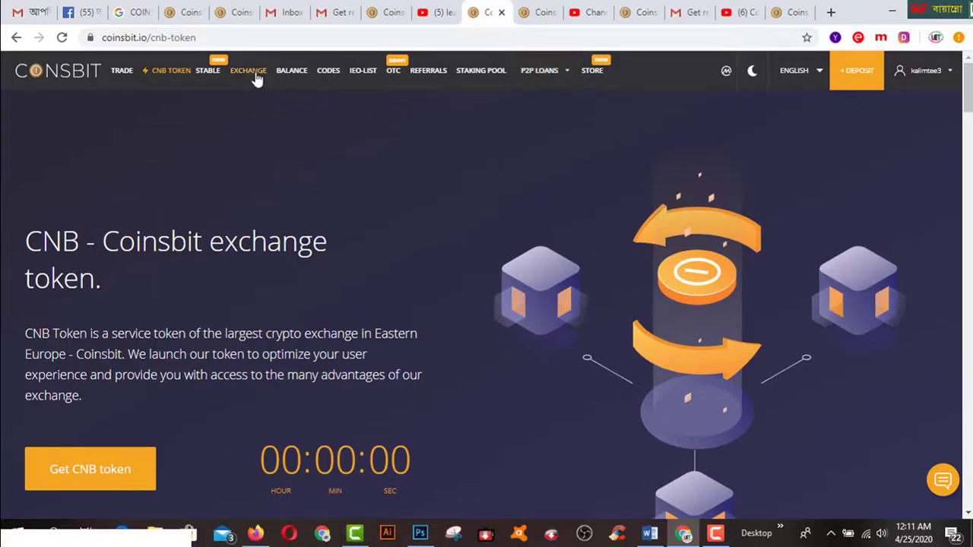
- Load the Exchange page and inspect the give and receive amount fields and the list of currencies to give
left_click(63, 38)
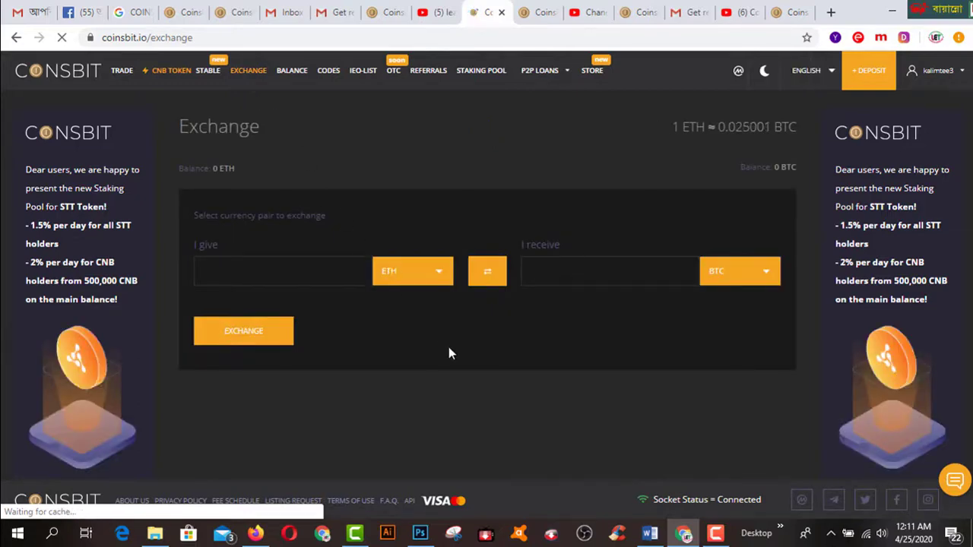
left_click(439, 276)
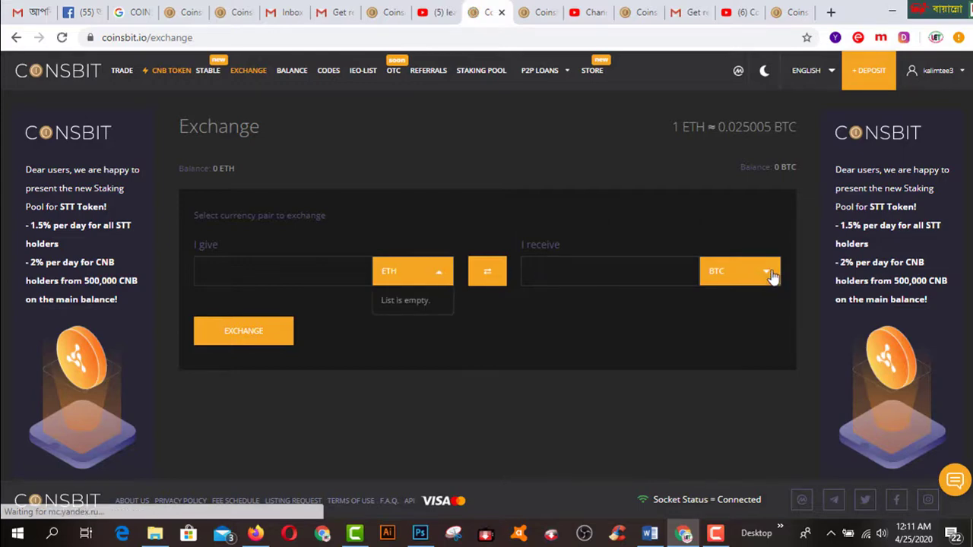
left_click(326, 273)
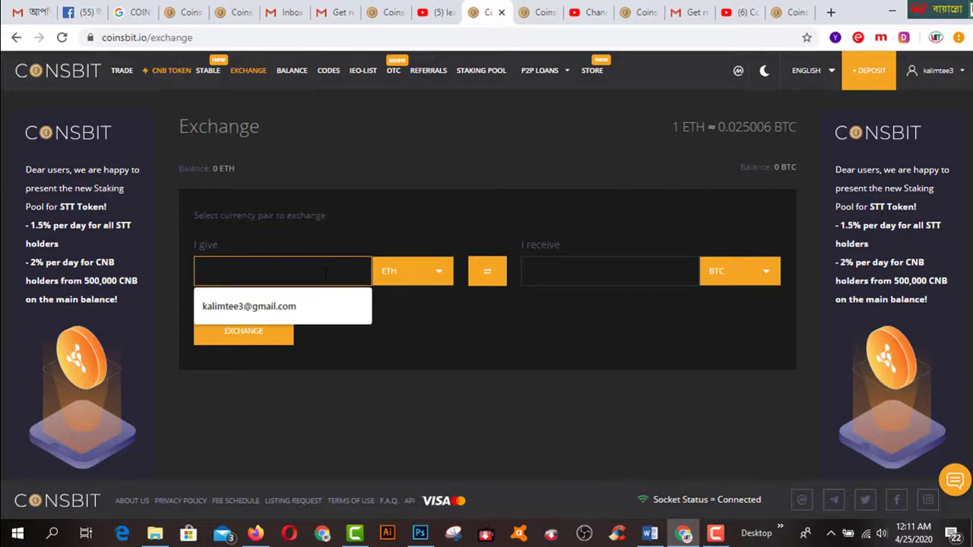
left_click(528, 271)
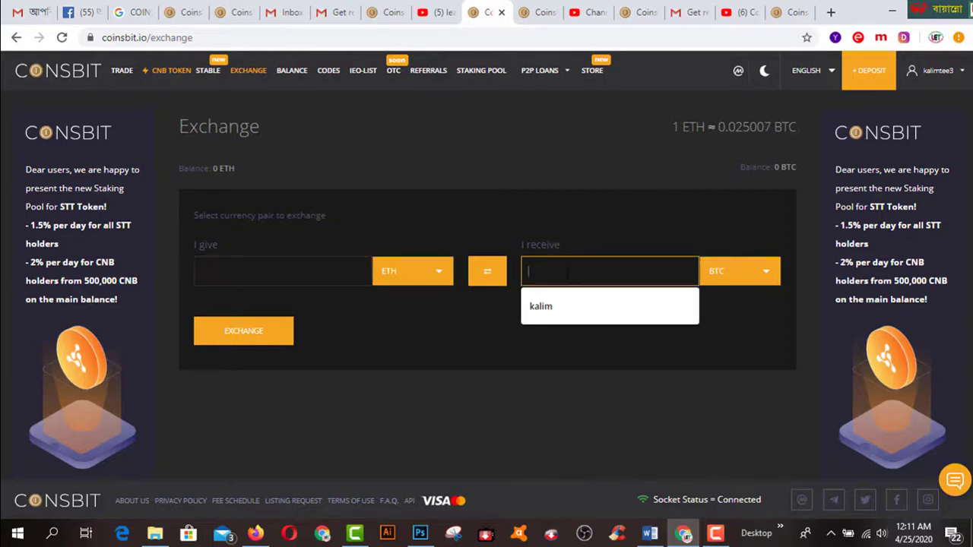
left_click(440, 276)
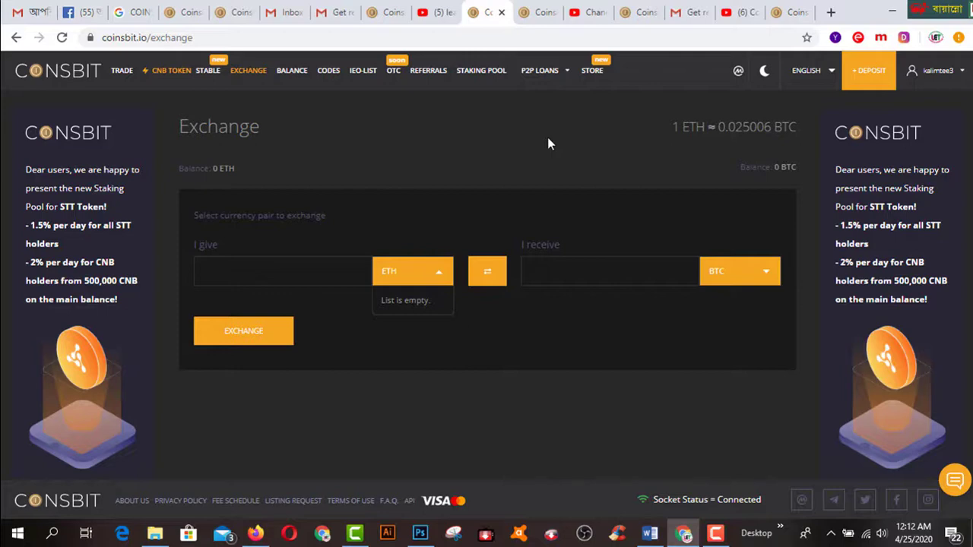
- Open the Coinsbit store and browse its stock products and their USDT prices
left_click(591, 71)
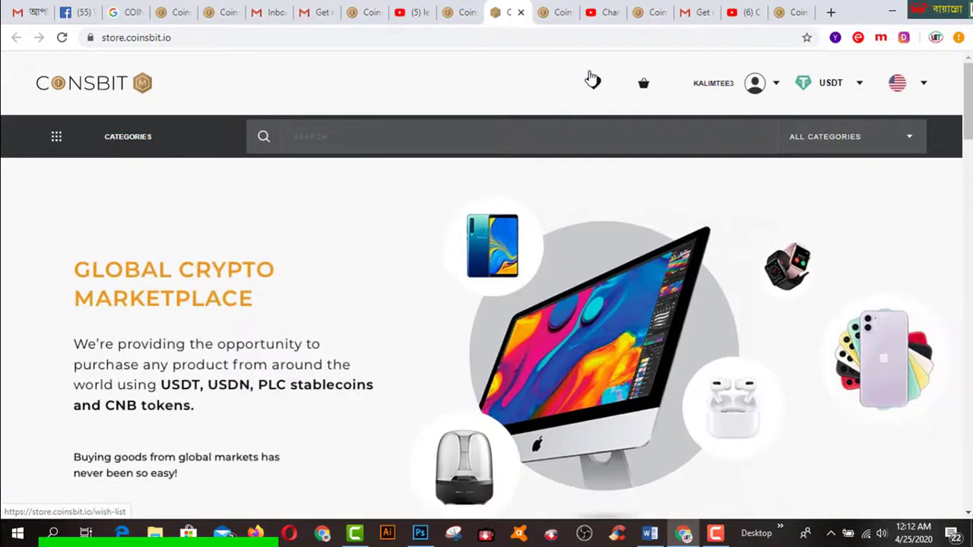
scroll(586, 176, "down", 2)
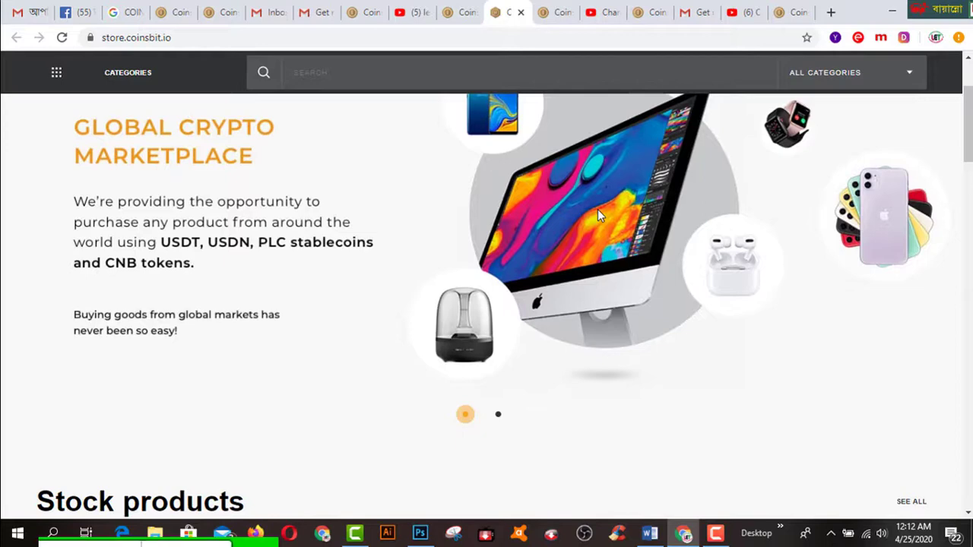
scroll(597, 214, "down", 6)
scroll(598, 215, "down", 2)
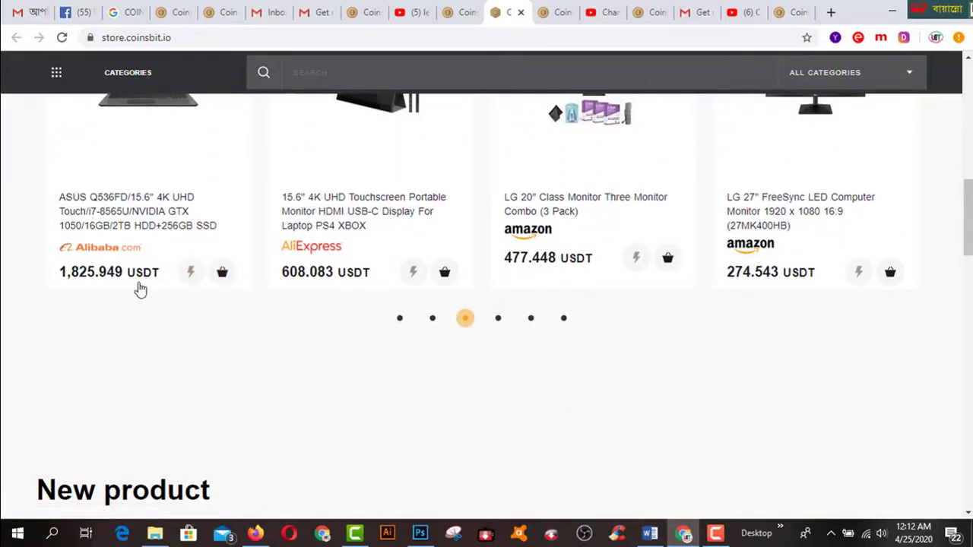
scroll(672, 356, "up", 2)
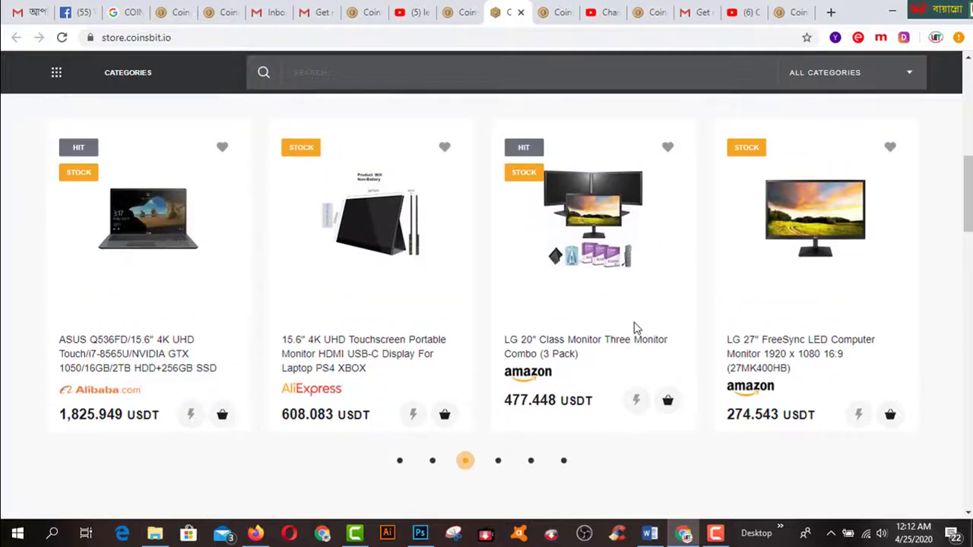
scroll(635, 328, "down", 2)
scroll(787, 358, "up", 2)
- Open the LG 20" Class Monitor Three Monitor Combo (3 Pack) and examine its price, description and related products
left_click(604, 317)
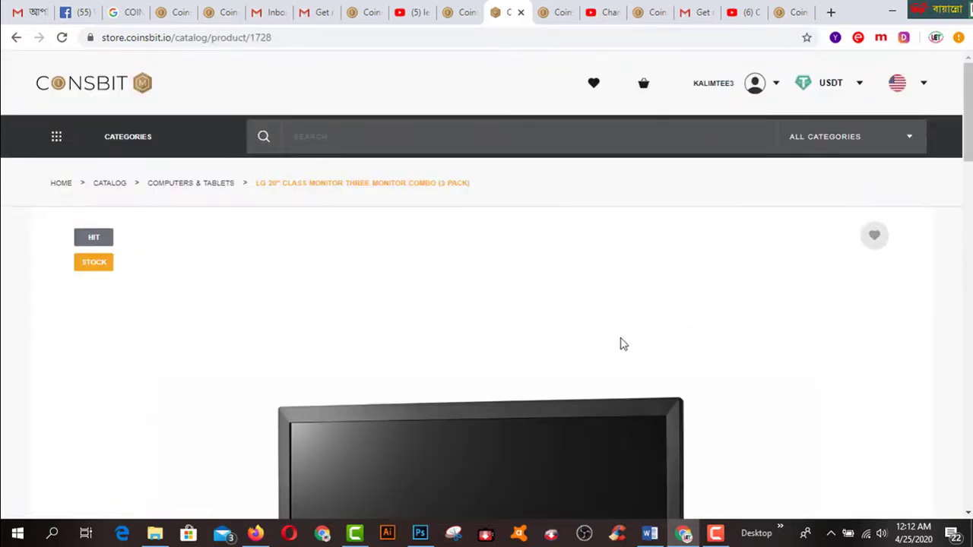
scroll(687, 355, "down", 8)
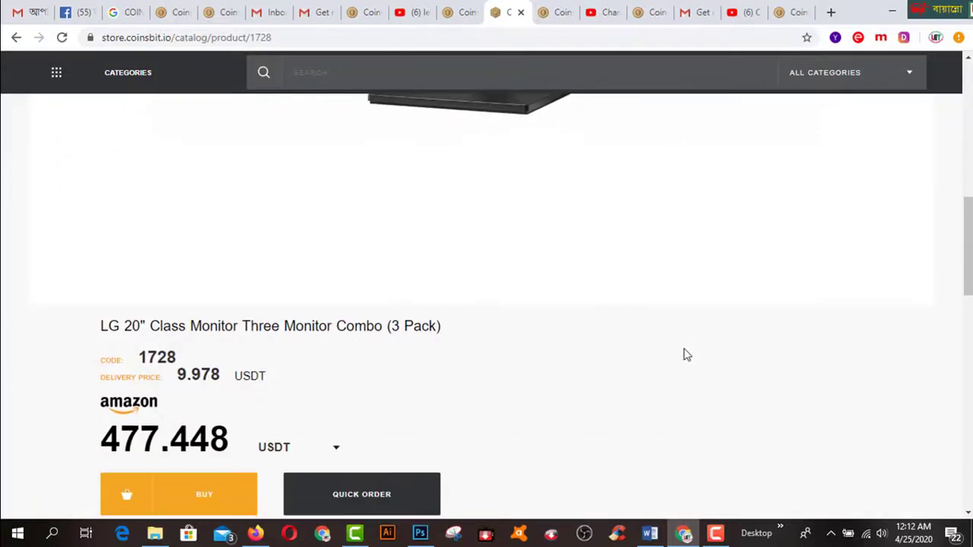
scroll(687, 355, "down", 3)
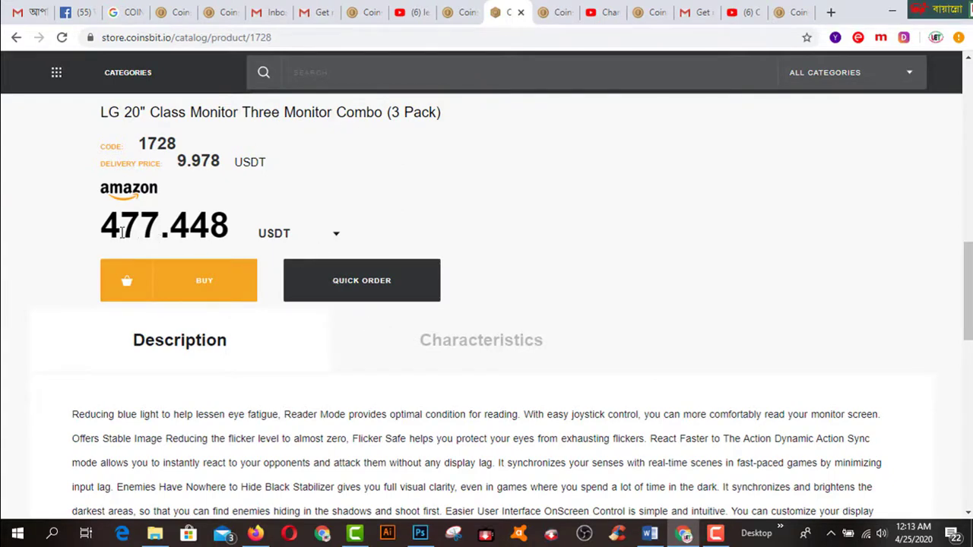
left_click_drag(102, 233, 228, 234)
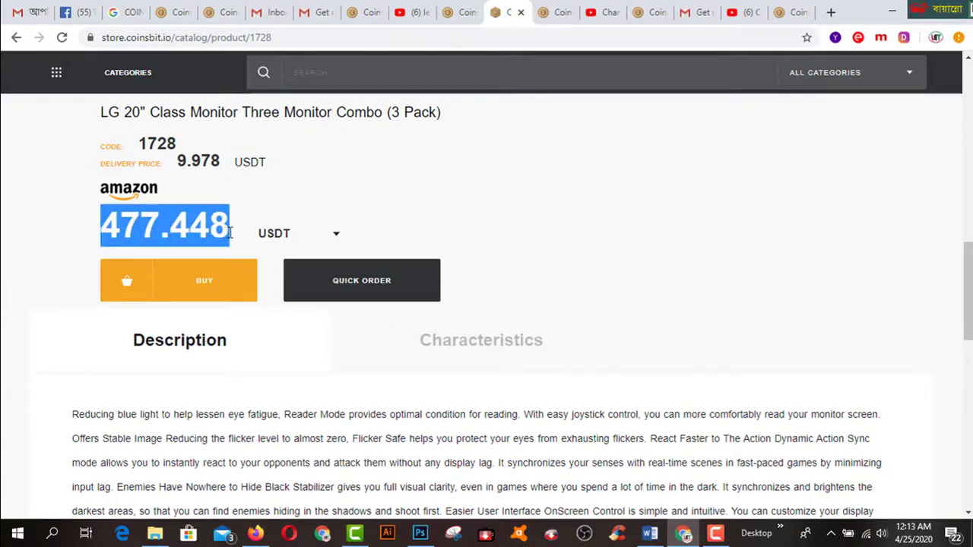
scroll(340, 361, "down", 5)
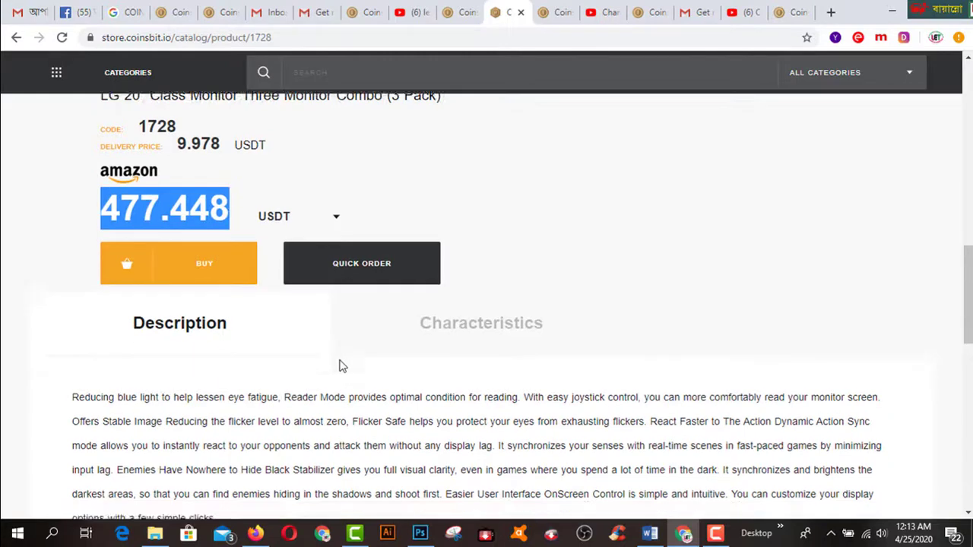
scroll(340, 366, "down", 3)
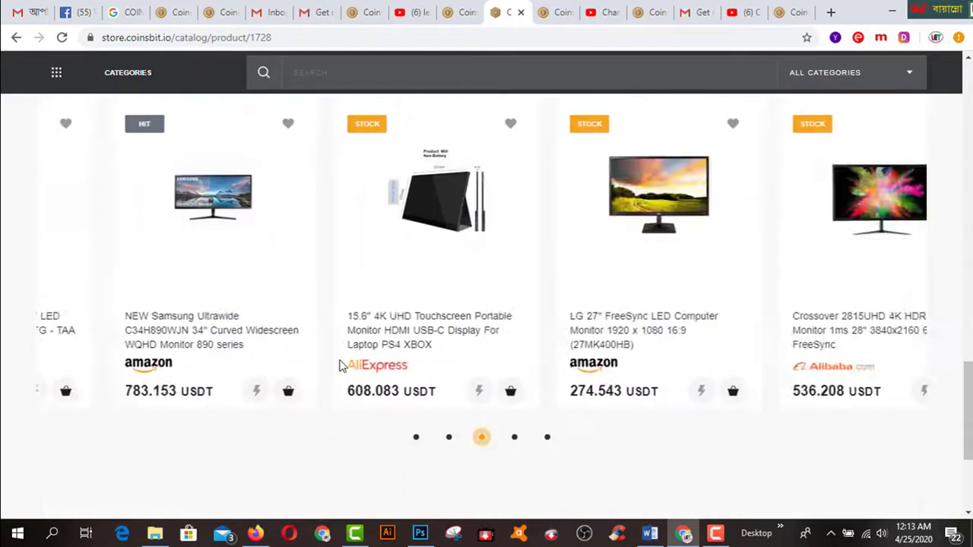
scroll(340, 366, "up", 2)
scroll(340, 366, "up", 6)
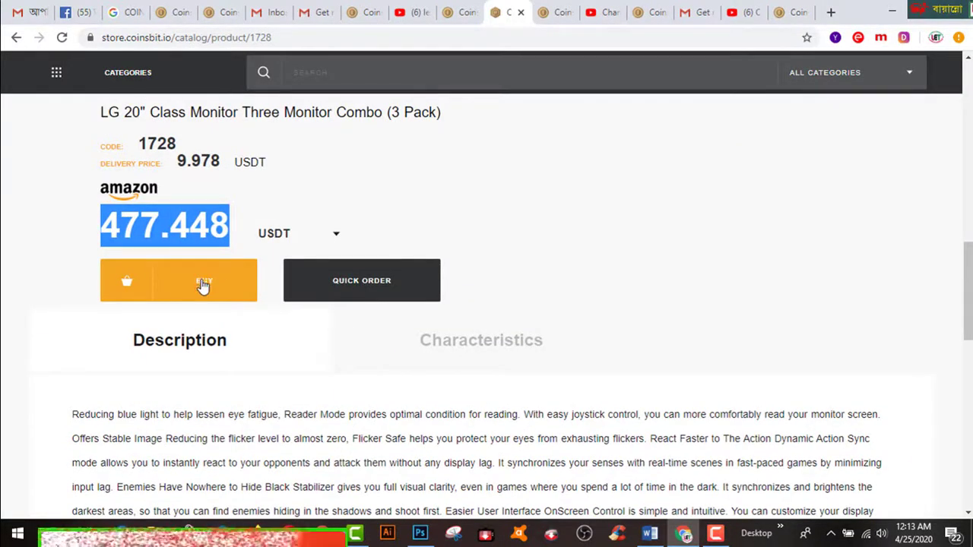
- Start a quick order for the monitor combo and choose CNB as the checkout payment method
left_click(346, 293)
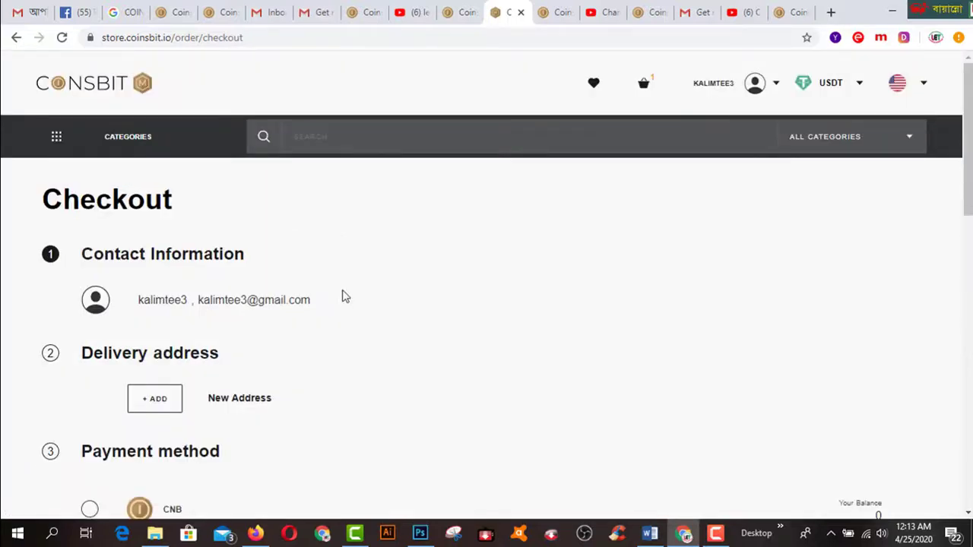
scroll(344, 296, "down", 2)
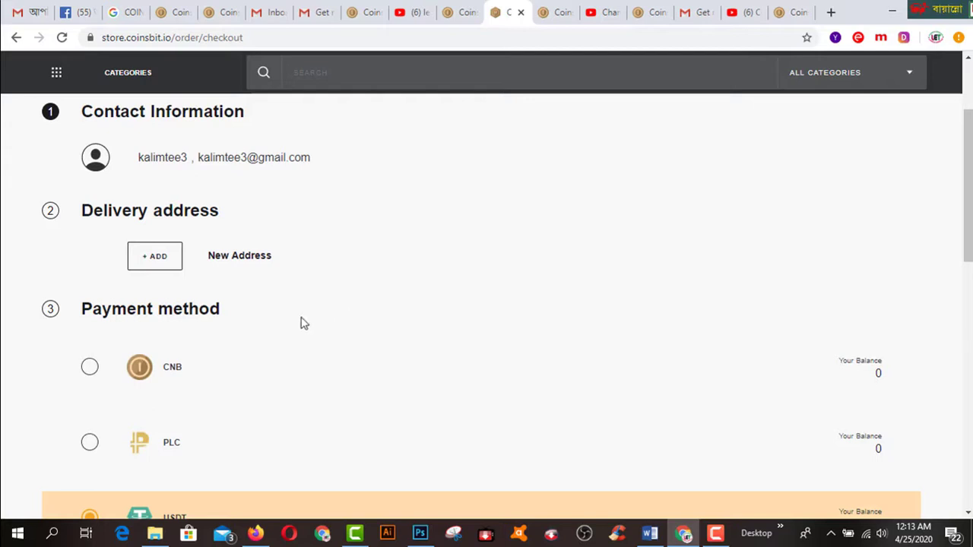
scroll(217, 365, "down", 1)
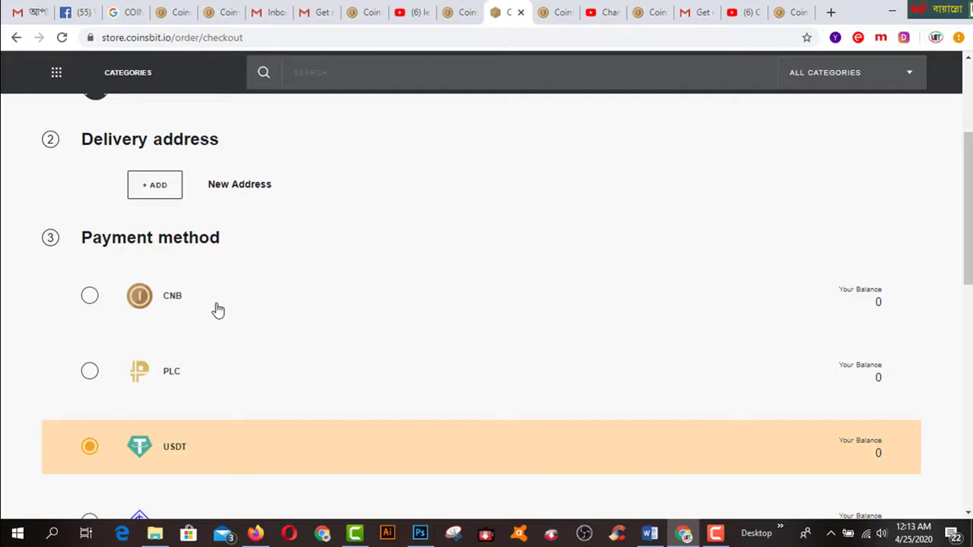
left_click(90, 298)
scroll(333, 346, "up", 1)
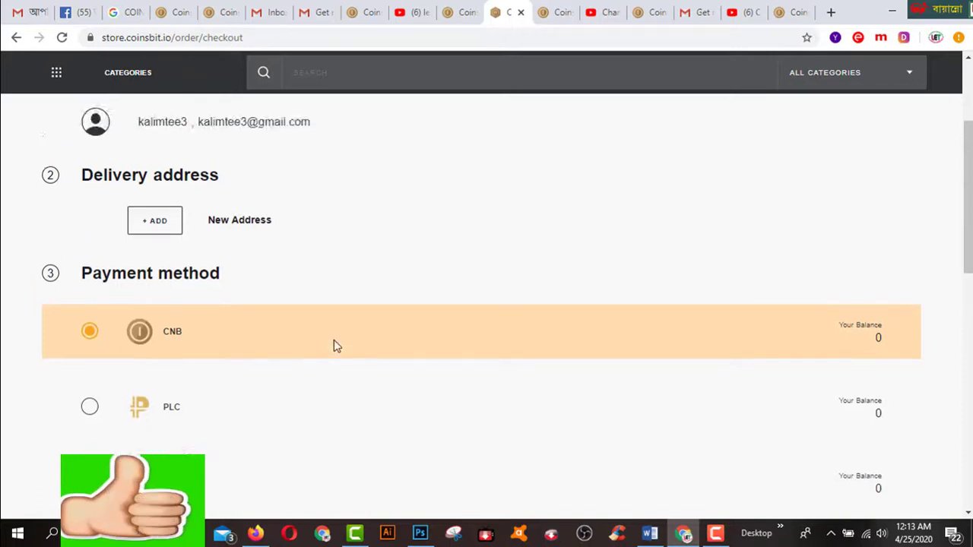
- View the fields of the new delivery address form, close it unfilled and review the available payment methods
scroll(334, 346, "up", 3)
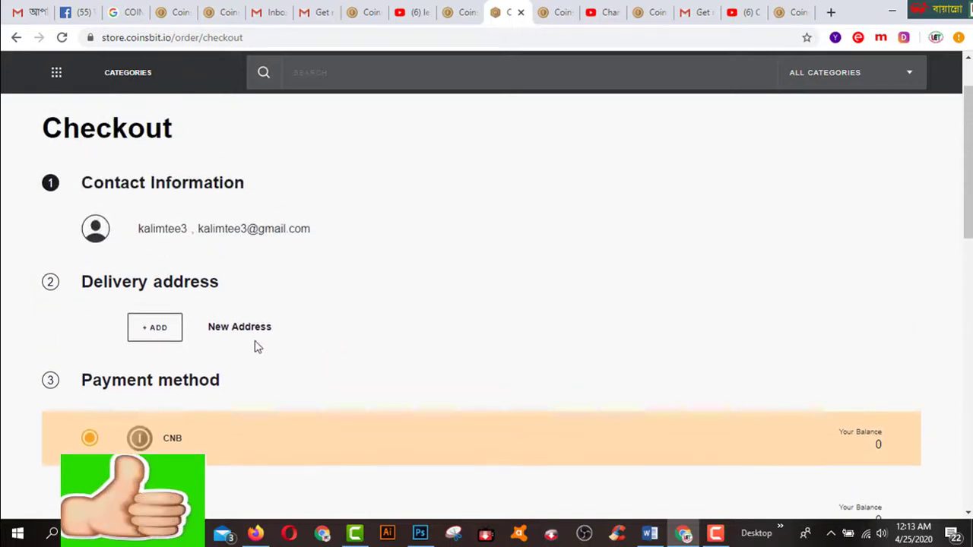
left_click(155, 333)
scroll(528, 322, "down", 4)
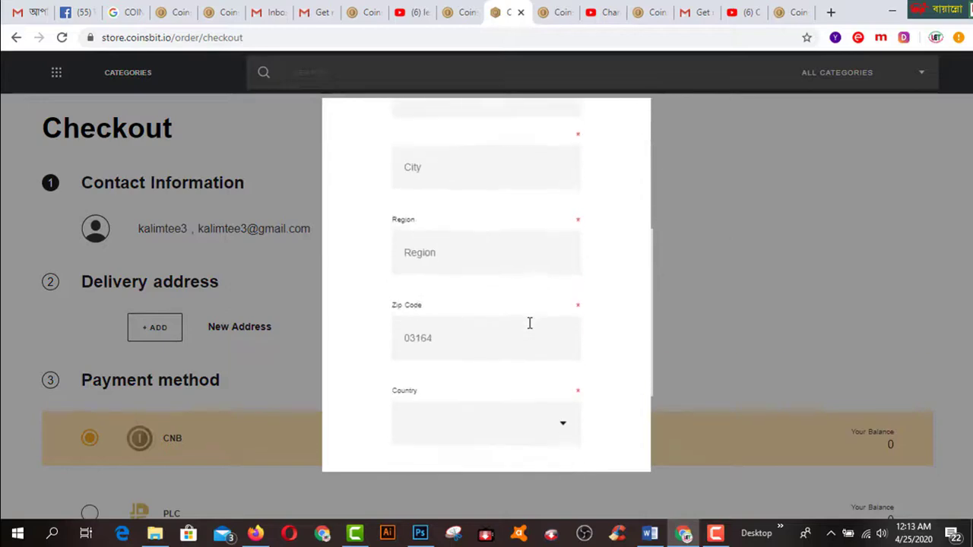
scroll(530, 325, "down", 3)
scroll(528, 323, "up", 6)
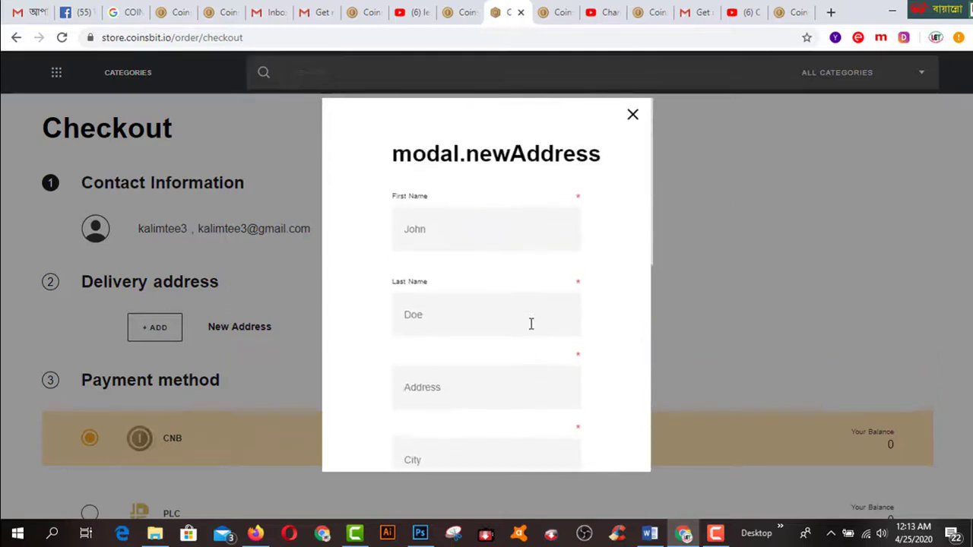
left_click(632, 115)
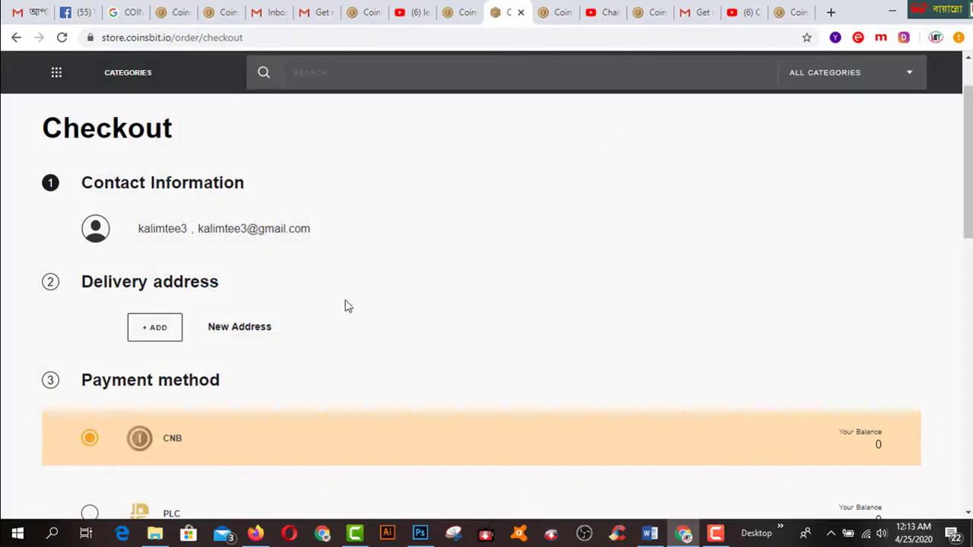
scroll(392, 346, "down", 3)
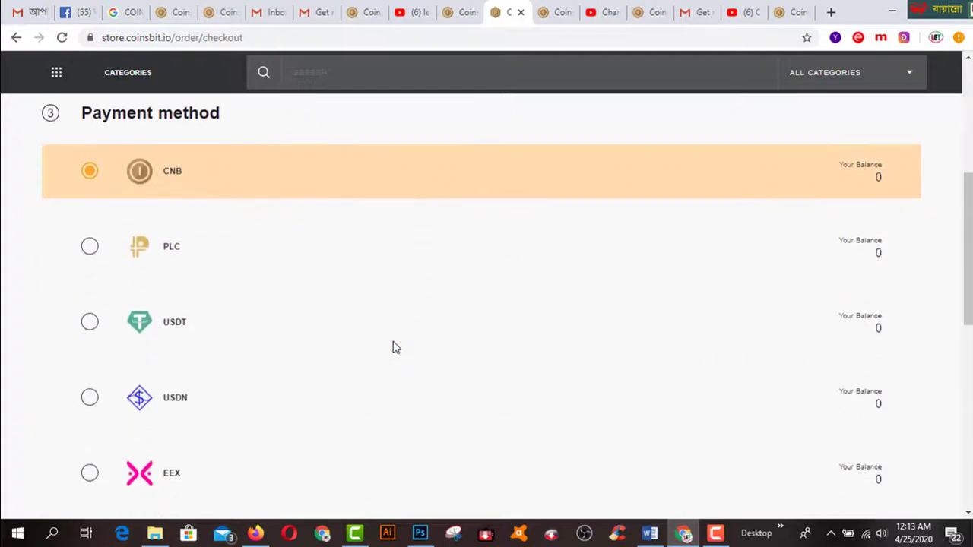